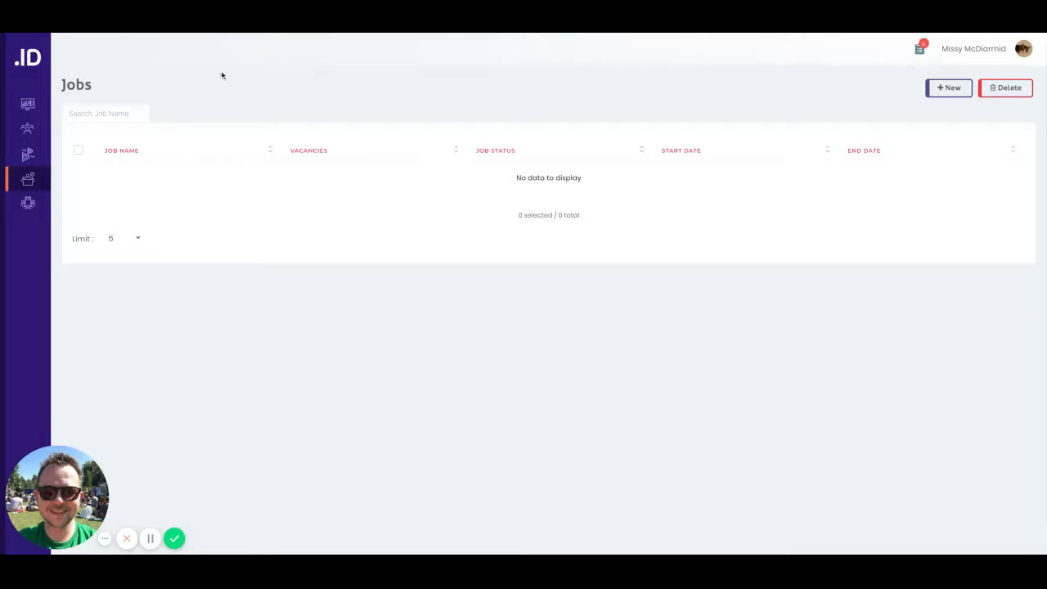
Step: On the dashboard, view the Marketing pipeline and the Marketing Administrators segment, and list that segment's Ready to hire candidates
{"action": "mouse_move", "coordinate": [39, 123]}
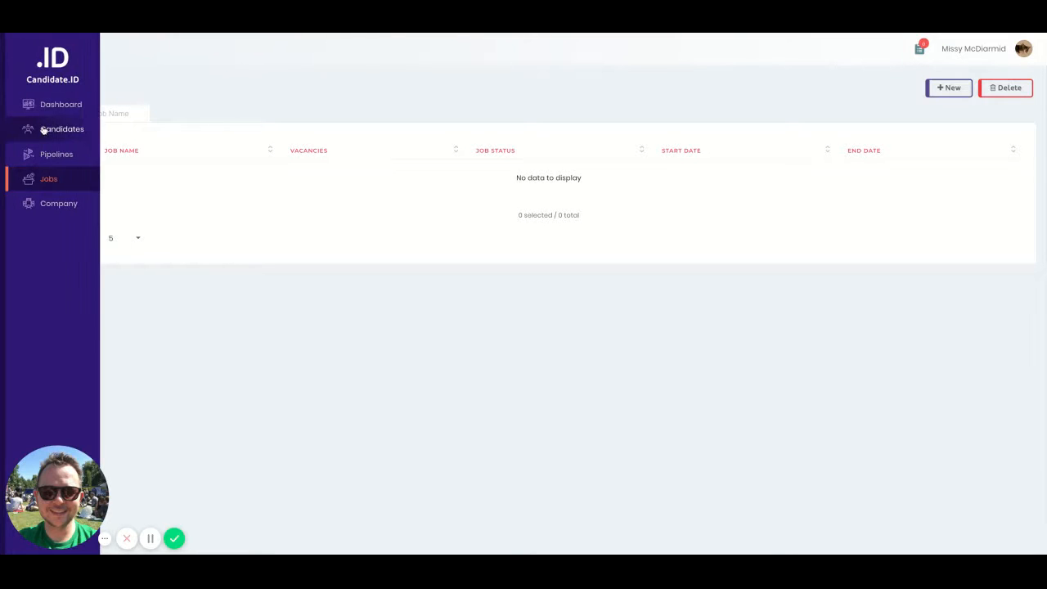
{"action": "left_click", "coordinate": [62, 129]}
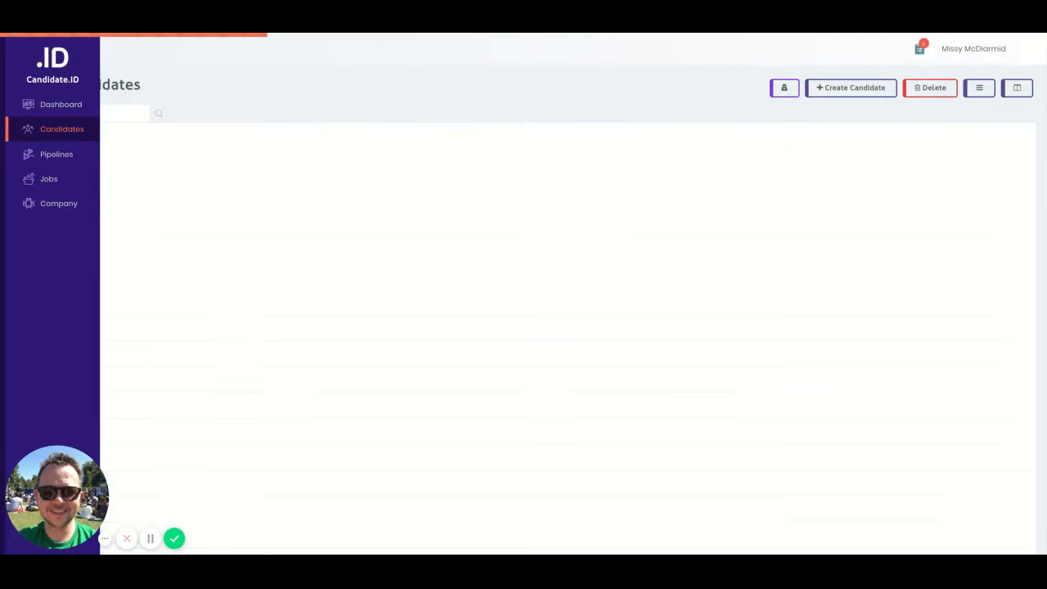
{"action": "left_click", "coordinate": [44, 103]}
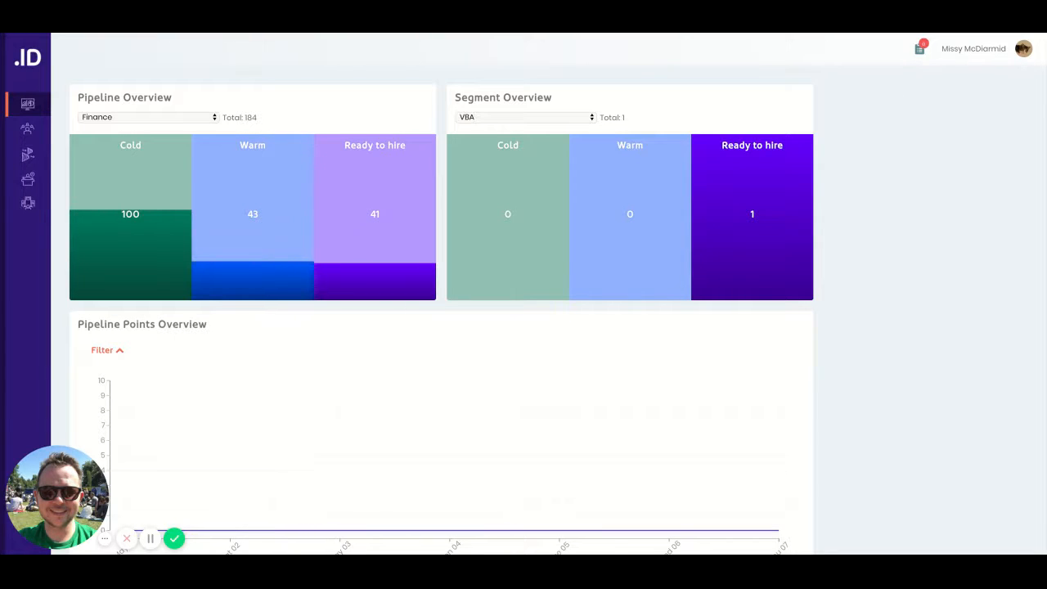
{"action": "left_click", "coordinate": [188, 133]}
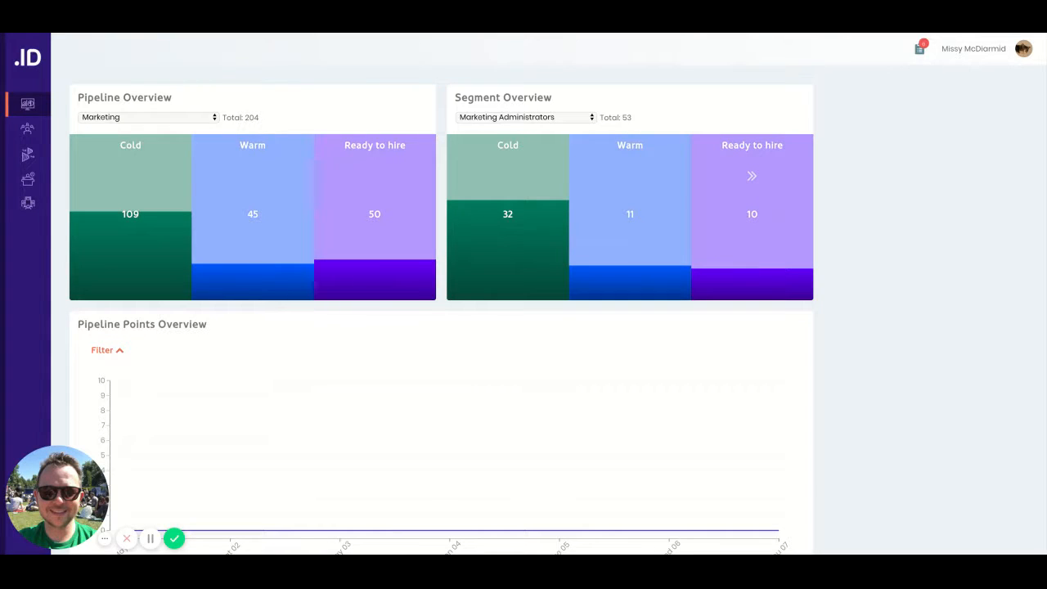
{"action": "left_click", "coordinate": [768, 214]}
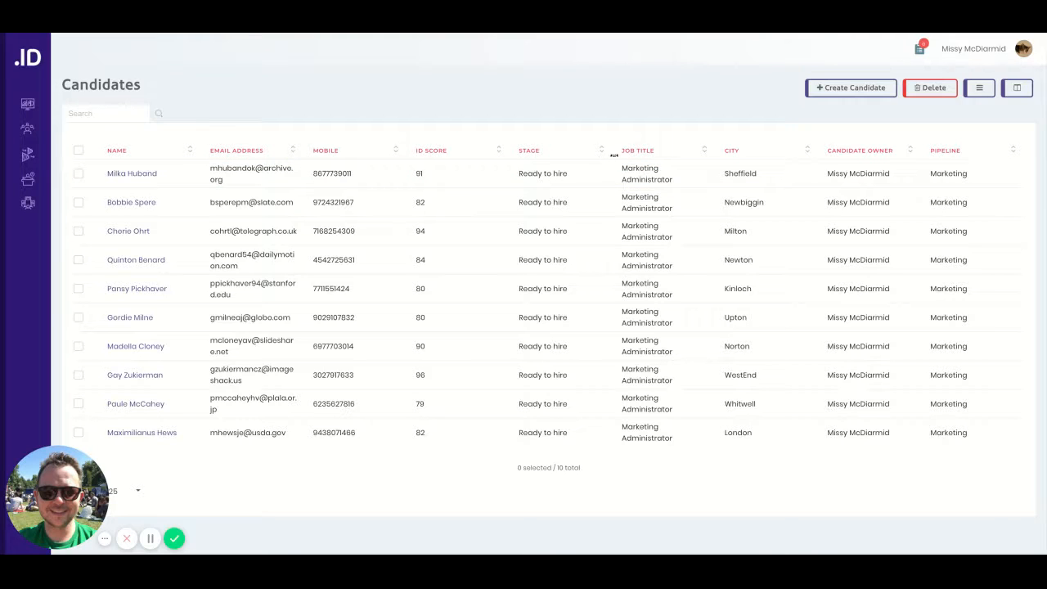
Step: Start a new segment in the Marketing pipeline named "Marketing Administrators - Sheffield" with the description "Search for my marketing job in Sheffield."
{"action": "mouse_move", "coordinate": [32, 130]}
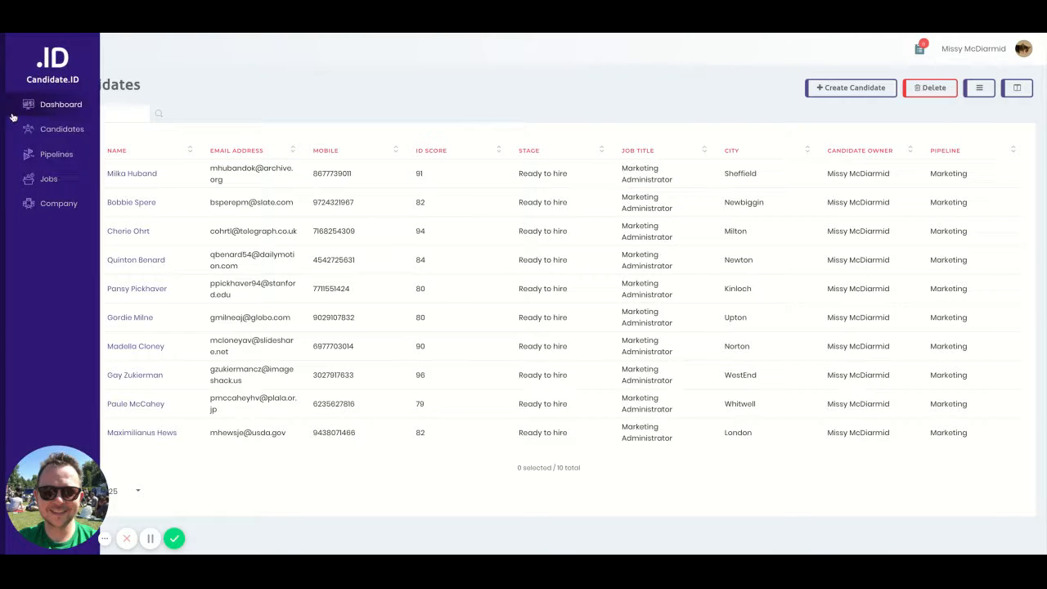
{"action": "left_click", "coordinate": [56, 156]}
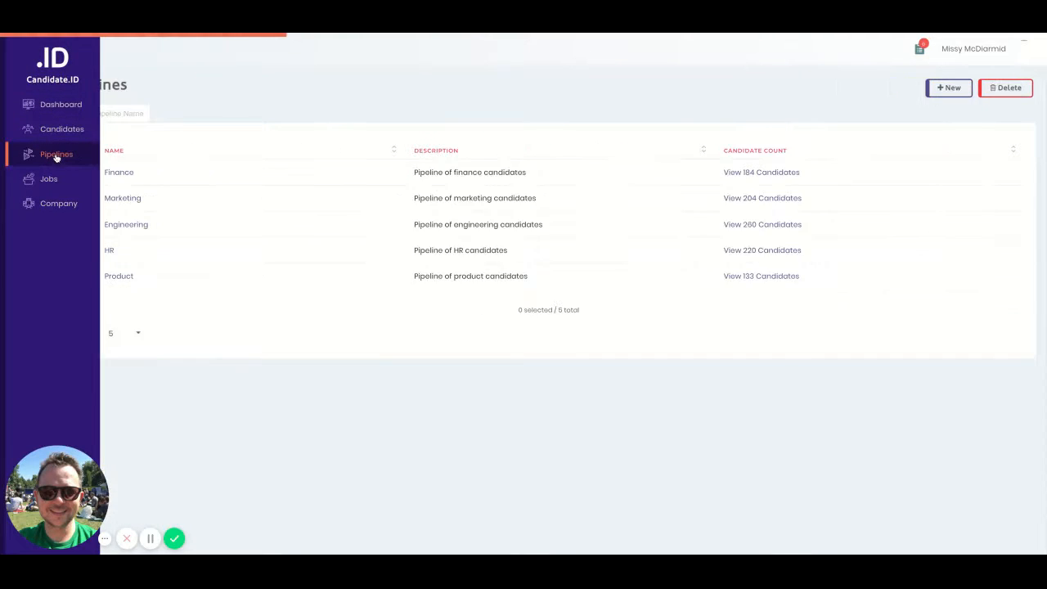
{"action": "left_click", "coordinate": [124, 201]}
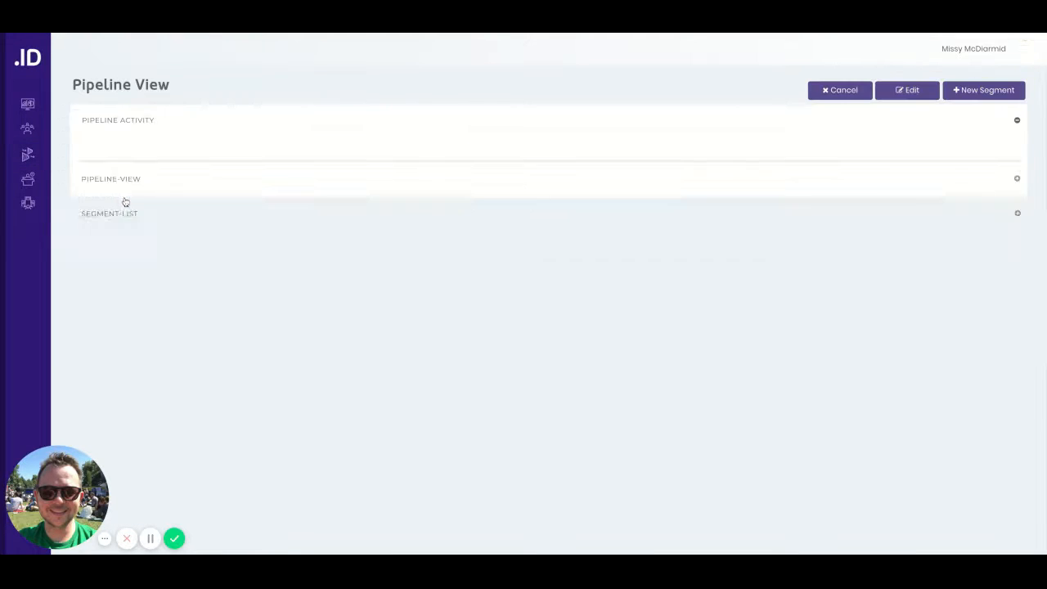
{"action": "left_click", "coordinate": [981, 91]}
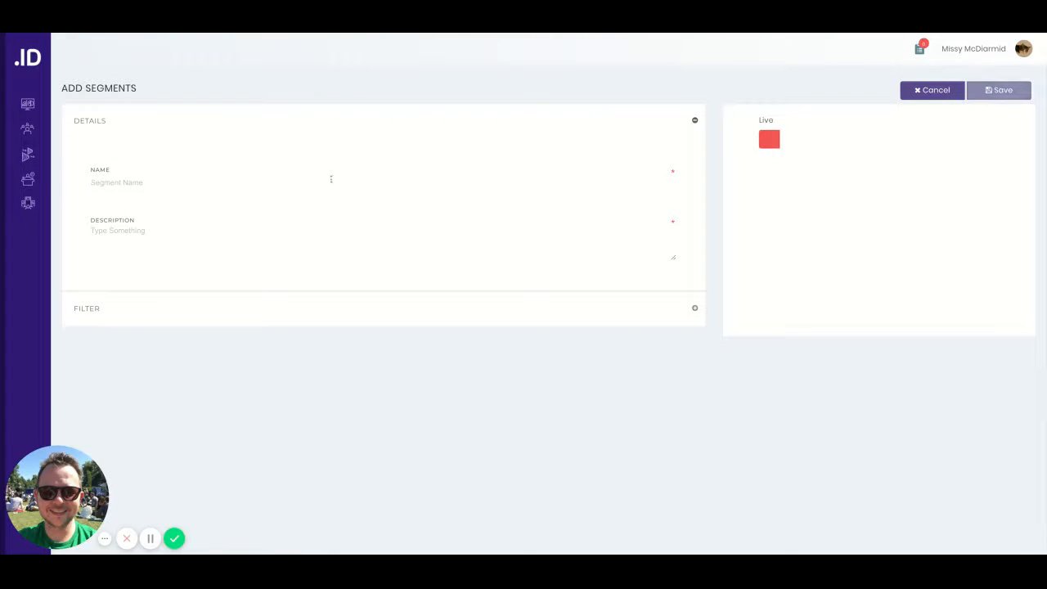
{"action": "left_click", "coordinate": [331, 178]}
{"action": "type", "text": "Marketing Administrators - Sheffield"}
{"action": "key", "text": "Tab"}
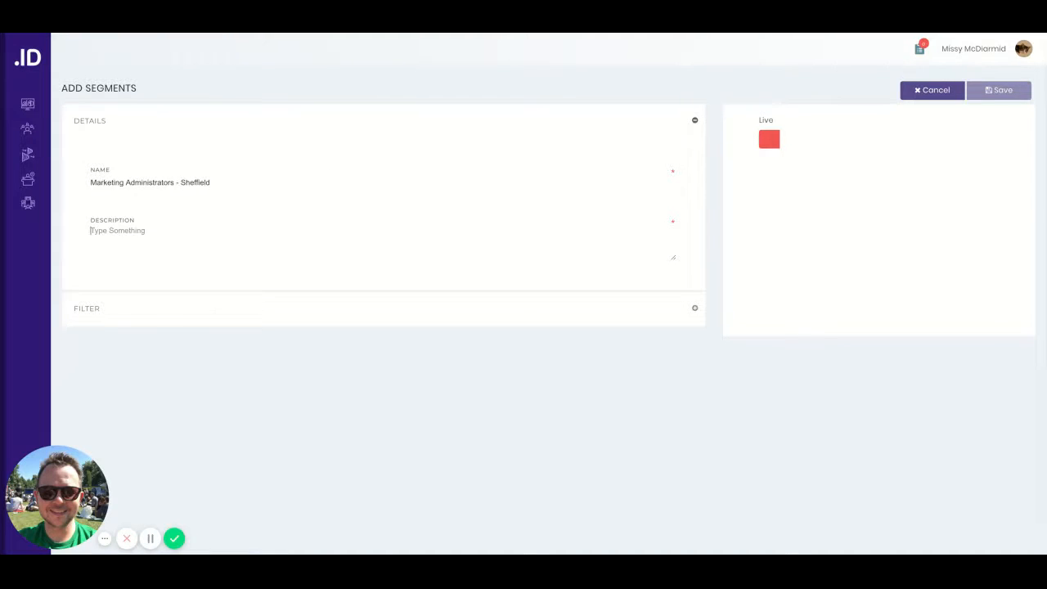
{"action": "type", "text": "Sear"}
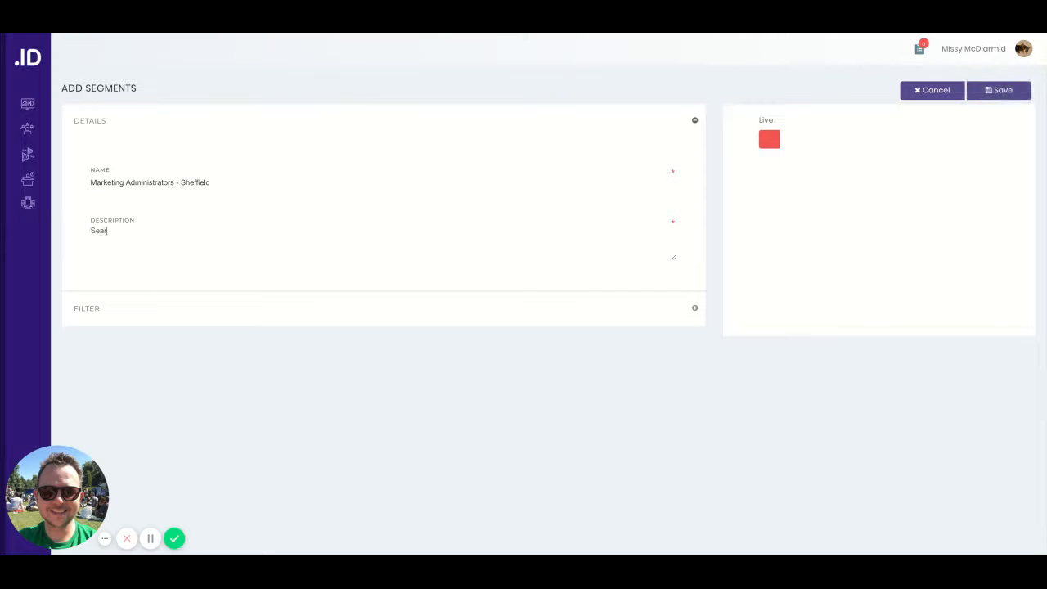
{"action": "type", "text": "ch for my marketing job in Sheffield."}
Step: Add a segment filter where City Equals Sheffield
{"action": "left_click", "coordinate": [694, 307]}
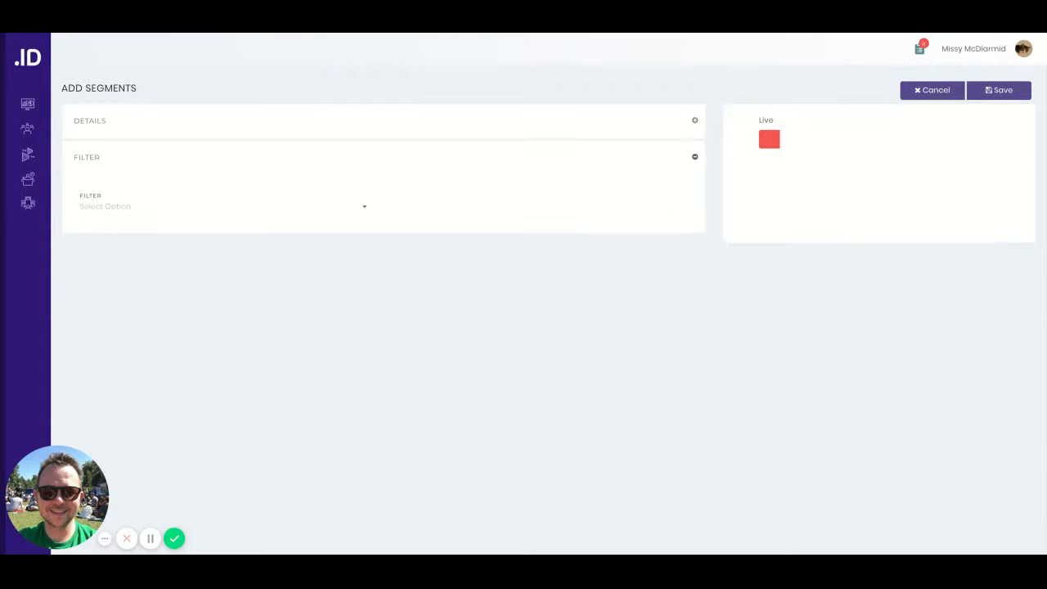
{"action": "left_click", "coordinate": [239, 219]}
{"action": "type", "text": "city"}
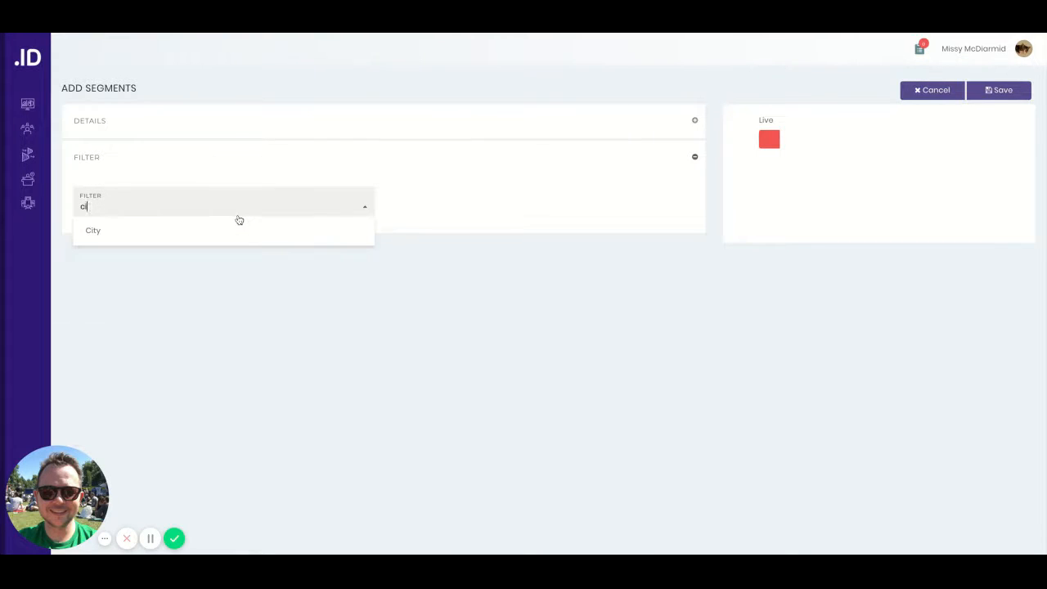
{"action": "left_click", "coordinate": [212, 238]}
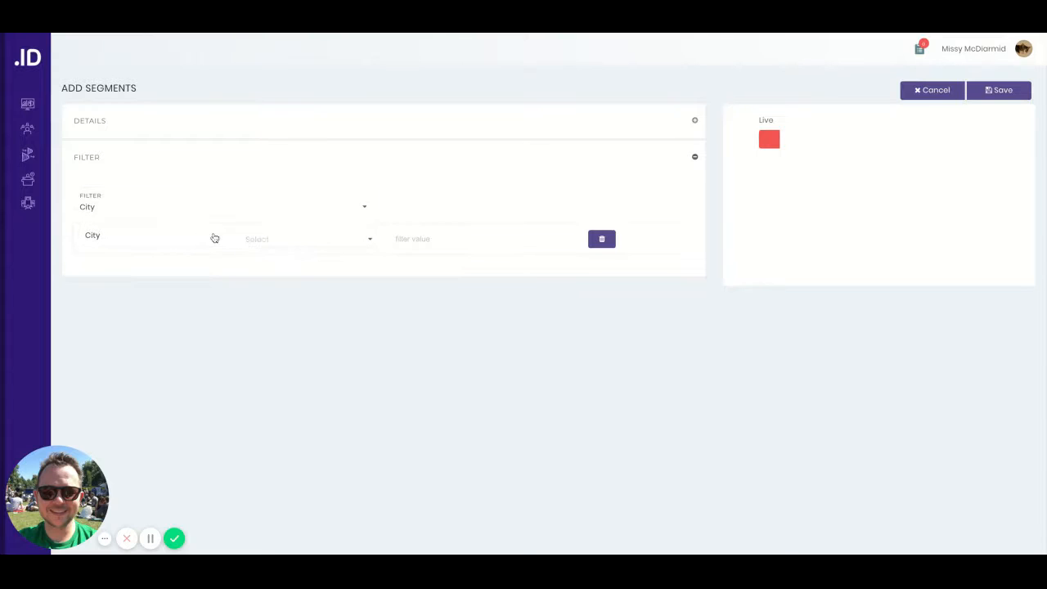
{"action": "left_click", "coordinate": [333, 244]}
{"action": "left_click", "coordinate": [318, 271]}
{"action": "left_click", "coordinate": [459, 242]}
{"action": "type", "text": "She"}
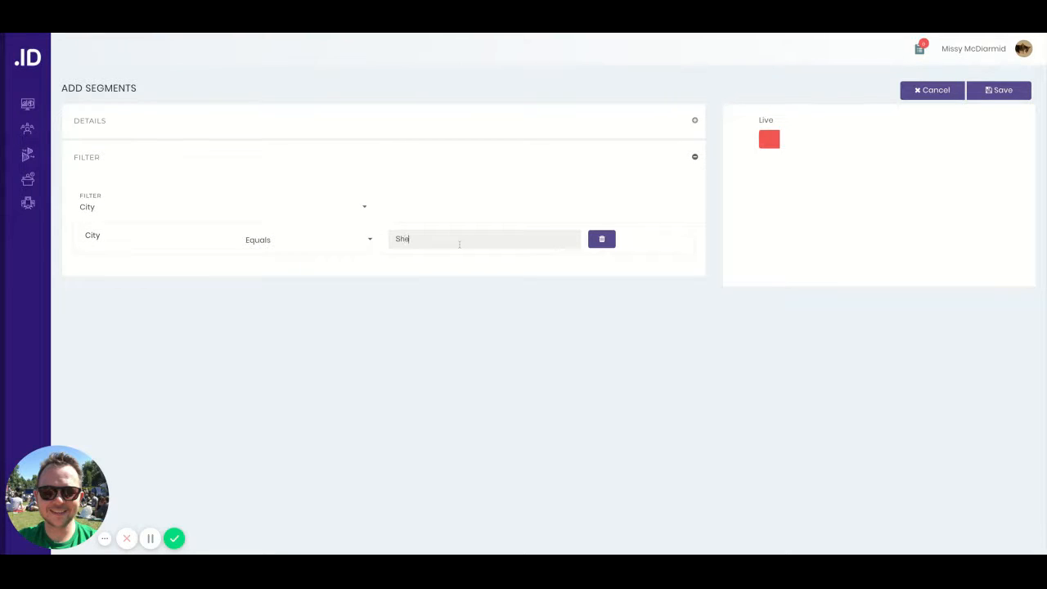
{"action": "type", "text": "ffield"}
Step: Add a second City filter, joined with "or", where City Equals London
{"action": "left_click", "coordinate": [252, 206]}
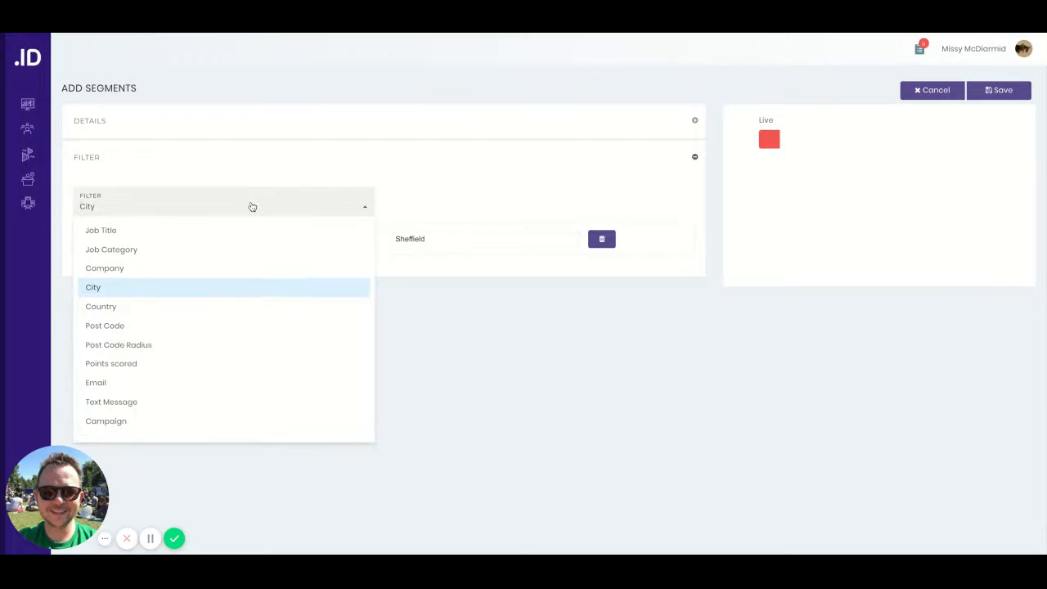
{"action": "left_click", "coordinate": [213, 291]}
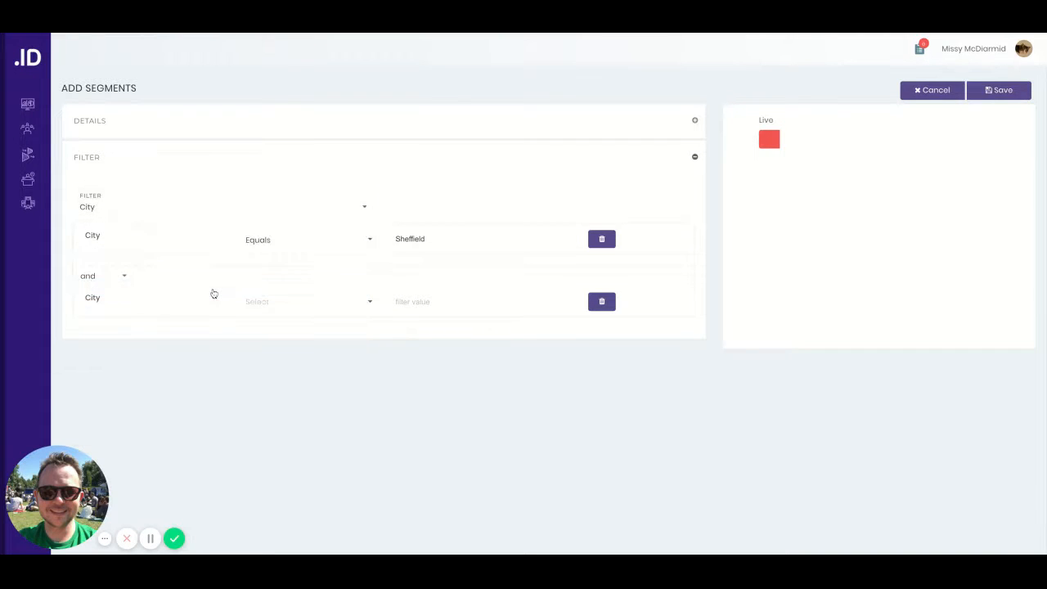
{"action": "left_click", "coordinate": [114, 282]}
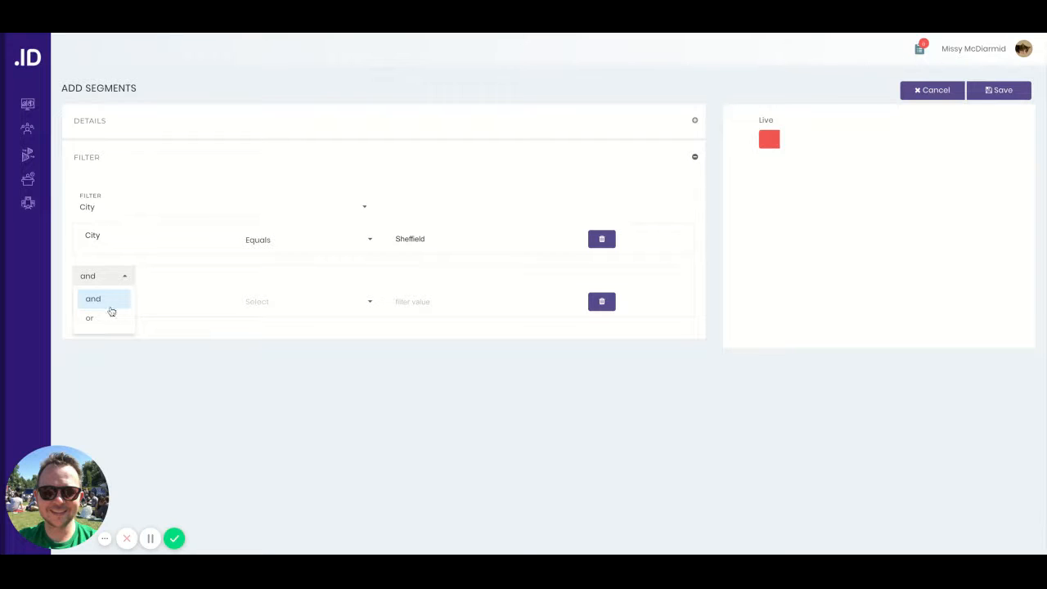
{"action": "left_click", "coordinate": [111, 319]}
{"action": "left_click", "coordinate": [320, 304]}
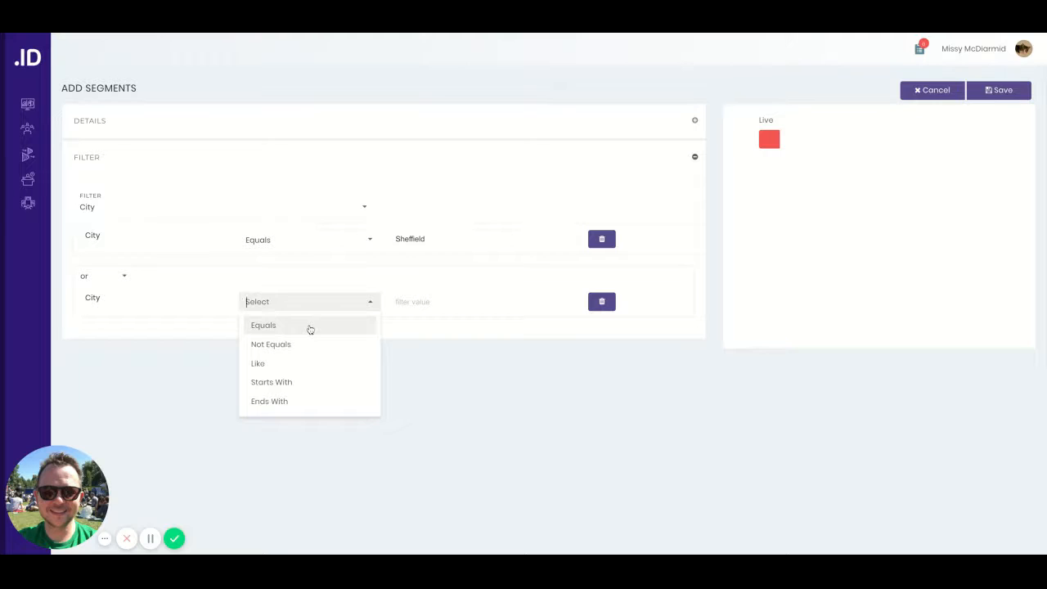
{"action": "left_click", "coordinate": [310, 326]}
{"action": "left_click", "coordinate": [428, 302]}
{"action": "type", "text": "L"}
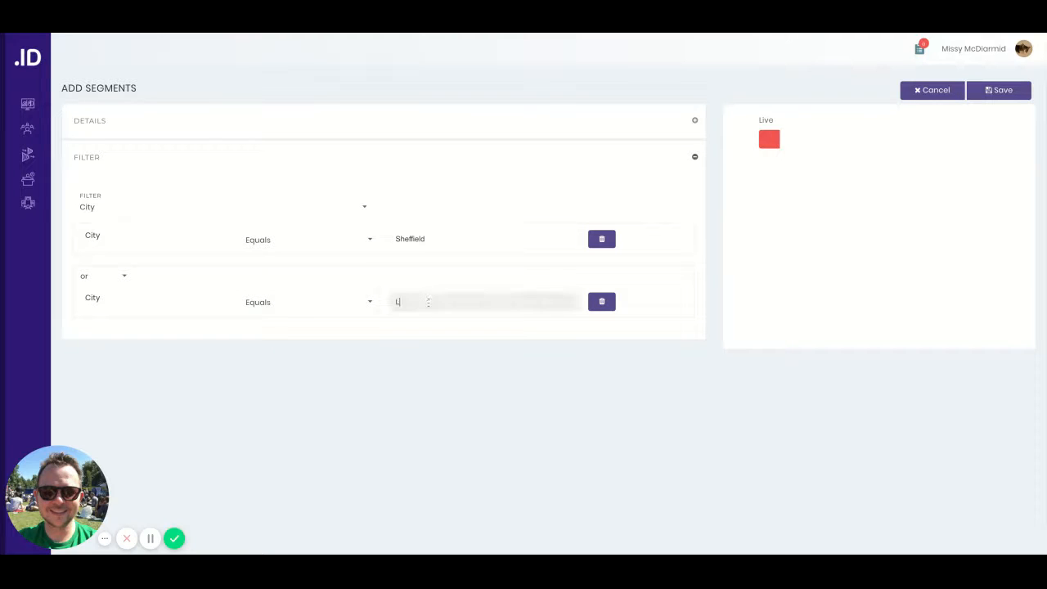
{"action": "type", "text": "ond"}
{"action": "key", "text": "BackSpace"}
{"action": "key", "text": "BackSpace"}
{"action": "key", "text": "BackSpace"}
{"action": "type", "text": "ondon"}
Step: Set the segment to live and save it, and show the Marketing pipeline's segment list
{"action": "left_click", "coordinate": [799, 143]}
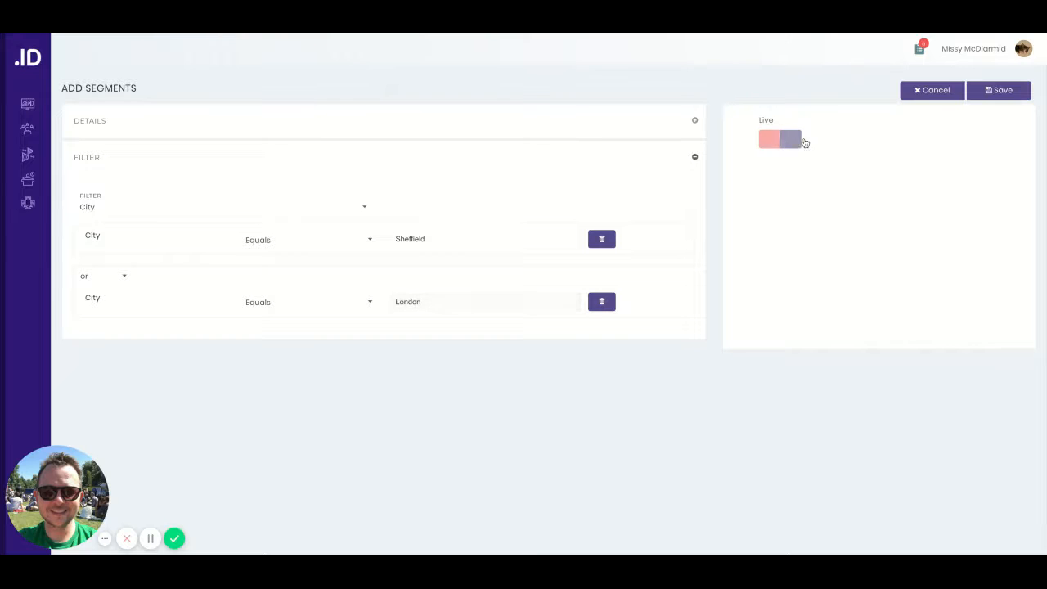
{"action": "left_click", "coordinate": [999, 90]}
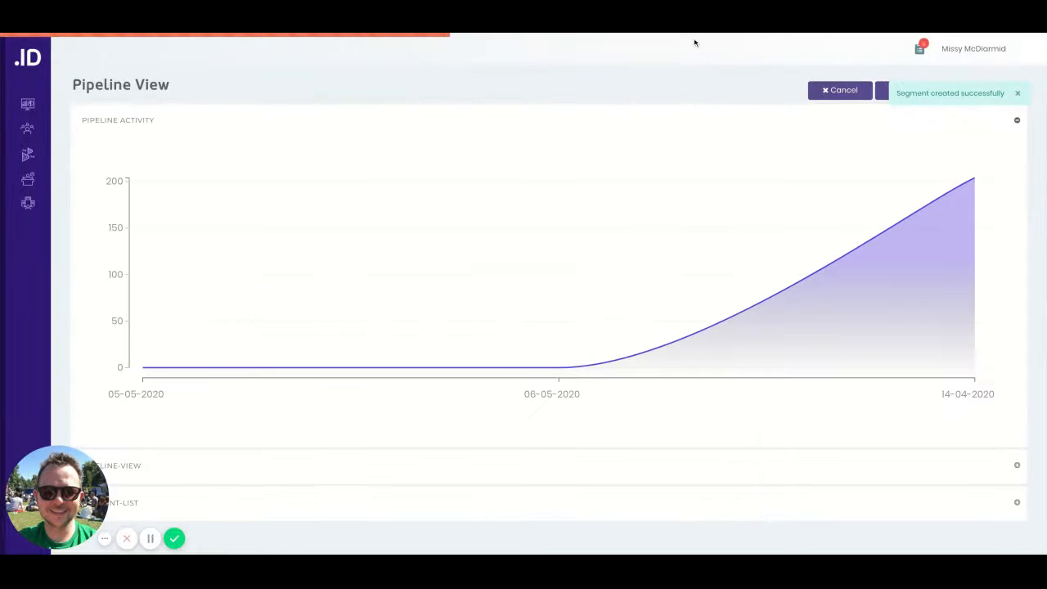
{"action": "left_click", "coordinate": [629, 517]}
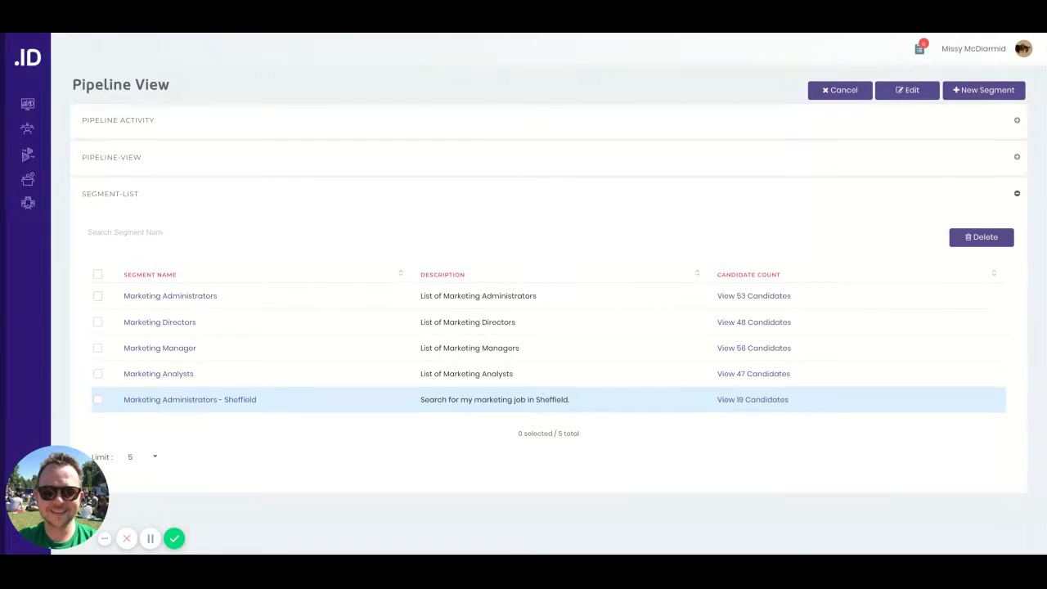
Step: Start a new job named "Marketing Administrator" with 1 vacancy and the job status Open
{"action": "mouse_move", "coordinate": [41, 155]}
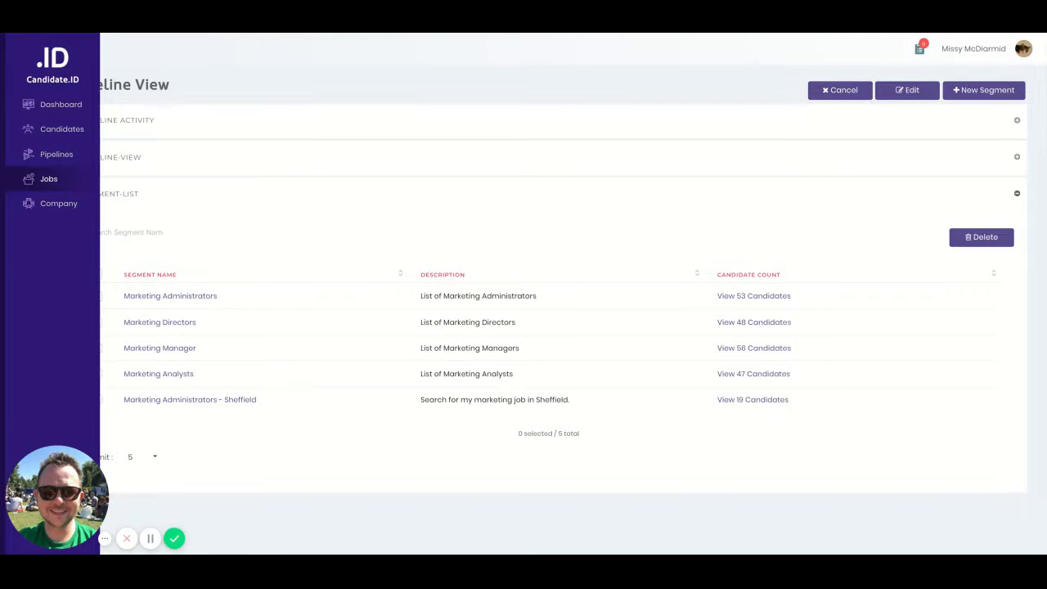
{"action": "left_click", "coordinate": [49, 179]}
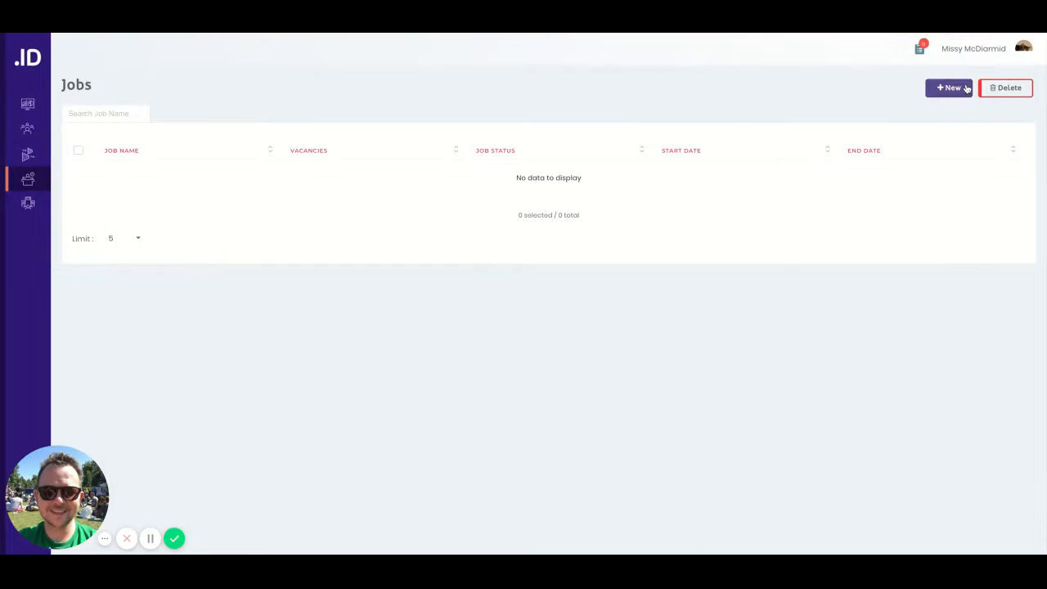
{"action": "left_click", "coordinate": [966, 89]}
{"action": "left_click", "coordinate": [331, 185]}
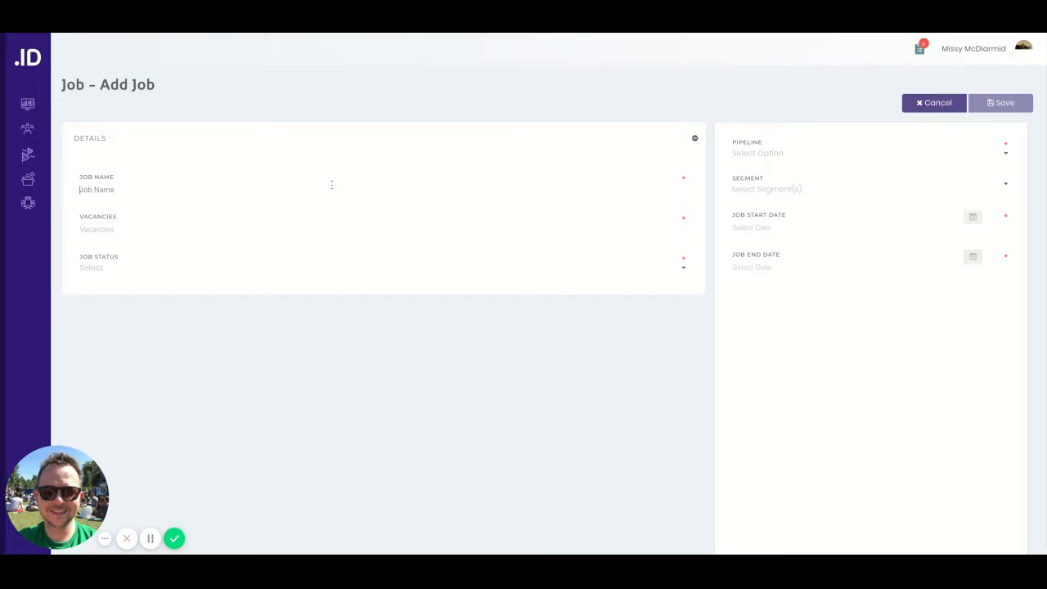
{"action": "type", "text": "Market"}
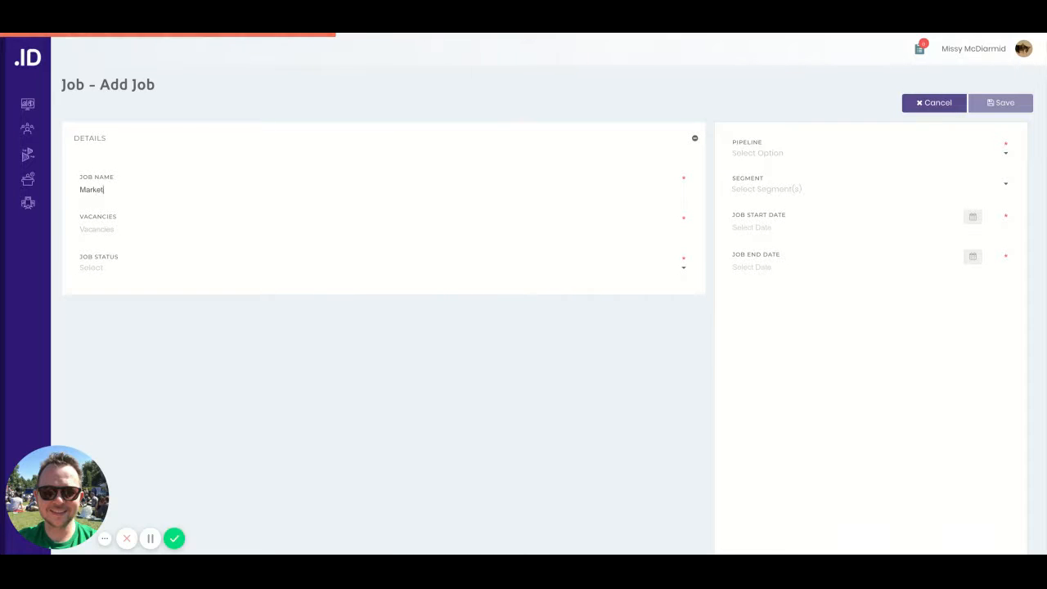
{"action": "type", "text": "ing Administrator"}
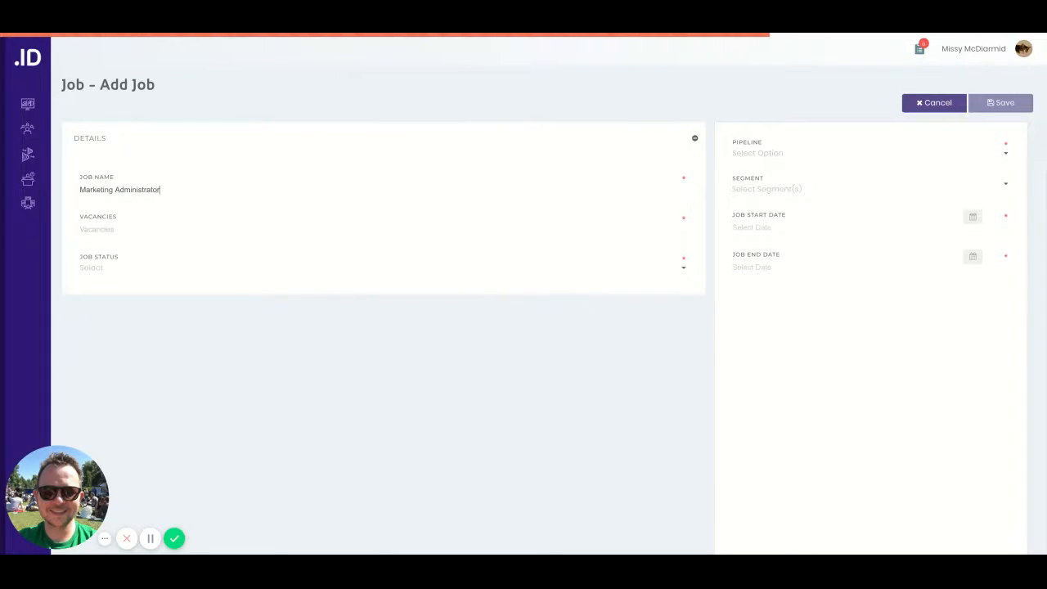
{"action": "left_click", "coordinate": [245, 232]}
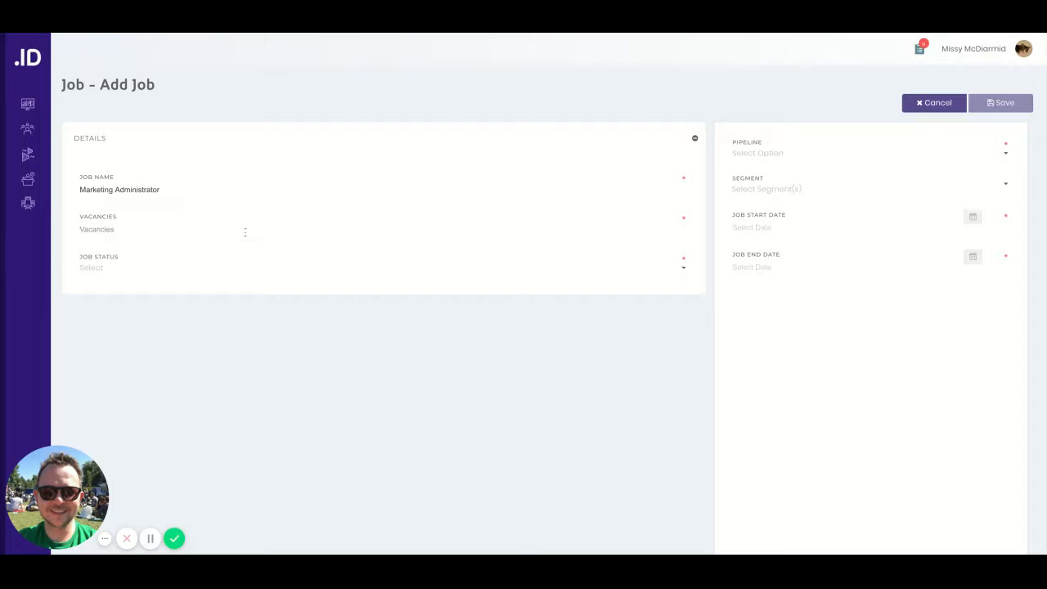
{"action": "left_click", "coordinate": [261, 278]}
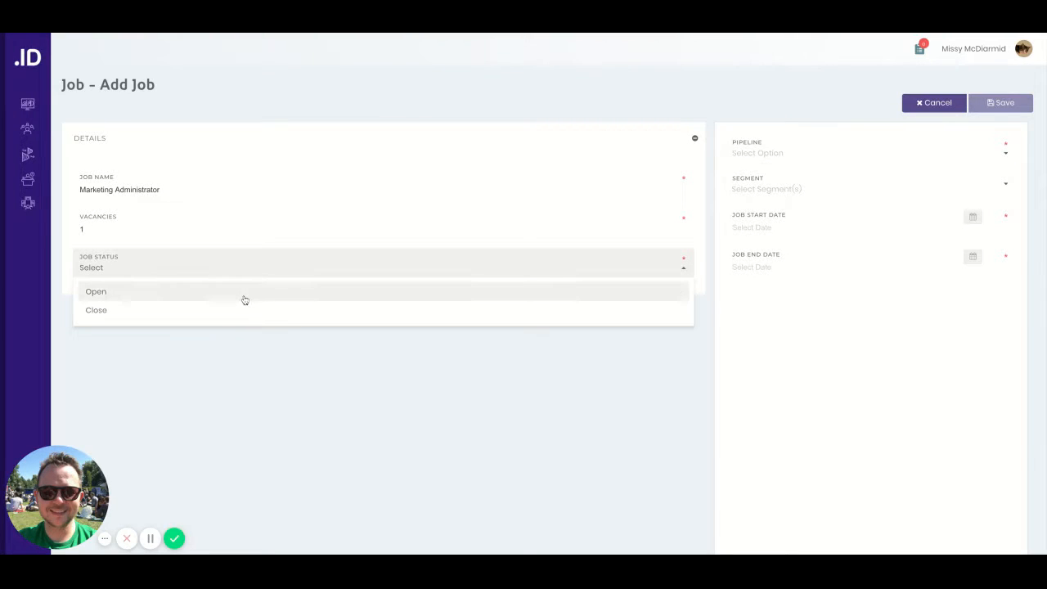
{"action": "left_click", "coordinate": [245, 297]}
Step: Assign the job to the Marketing pipeline and the "Marketing Administrators - Sheffield" segment
{"action": "left_click", "coordinate": [795, 162]}
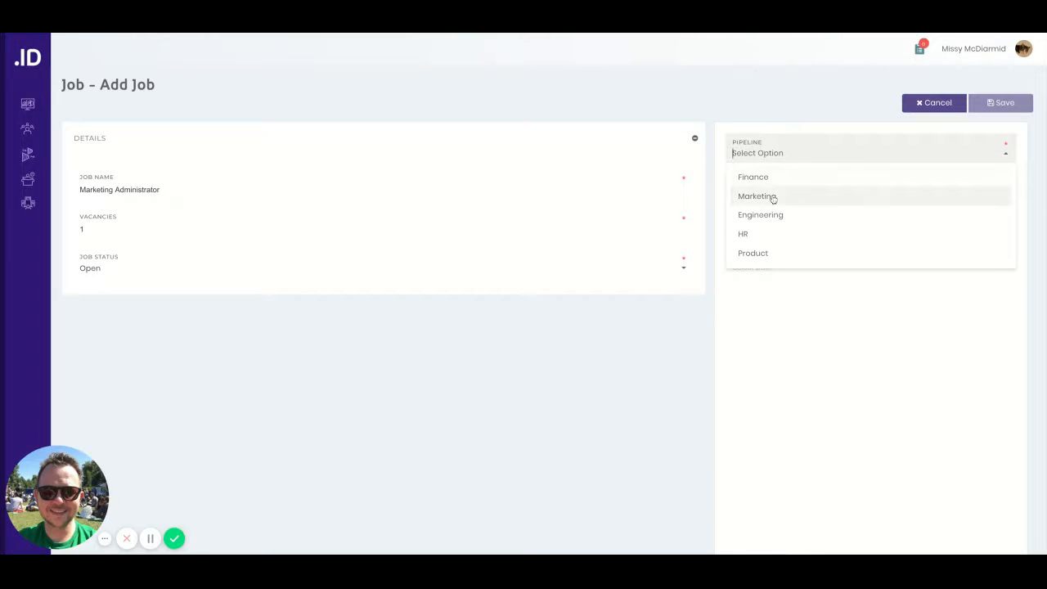
{"action": "left_click", "coordinate": [771, 197]}
{"action": "left_click", "coordinate": [784, 181]}
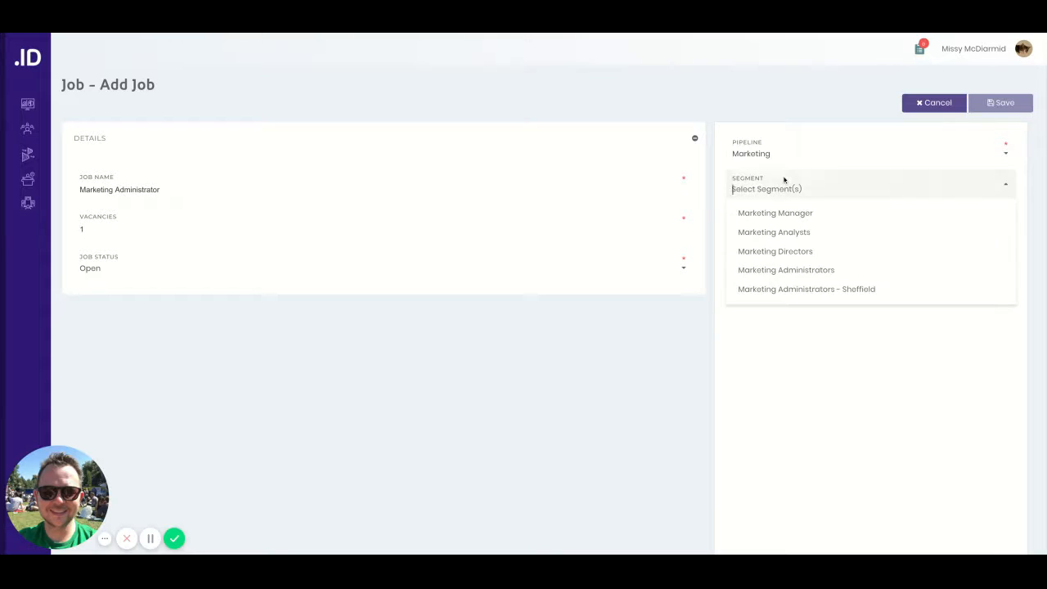
{"action": "left_click", "coordinate": [783, 289]}
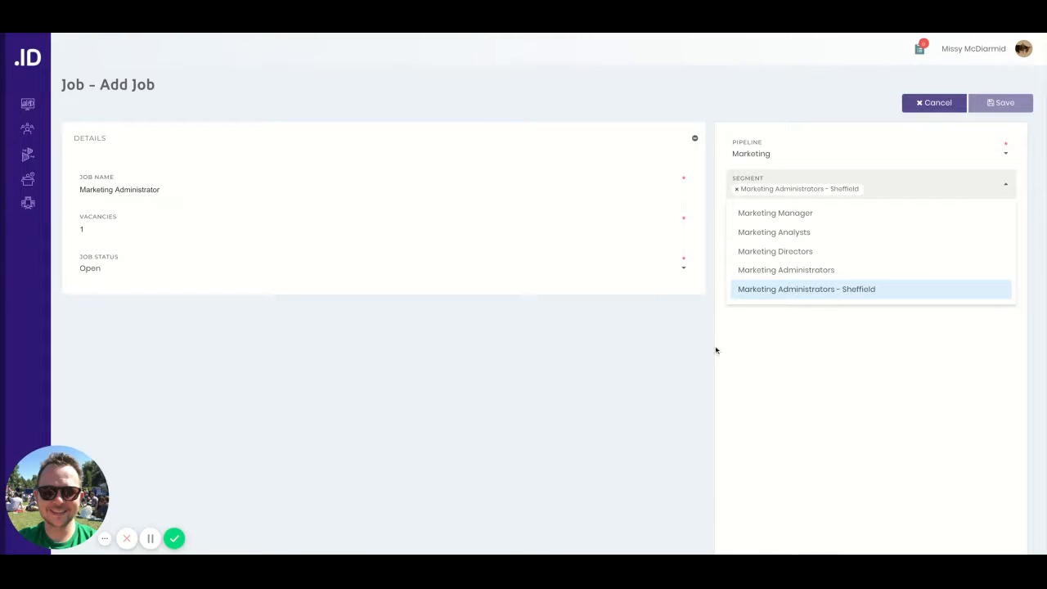
{"action": "left_click", "coordinate": [657, 372]}
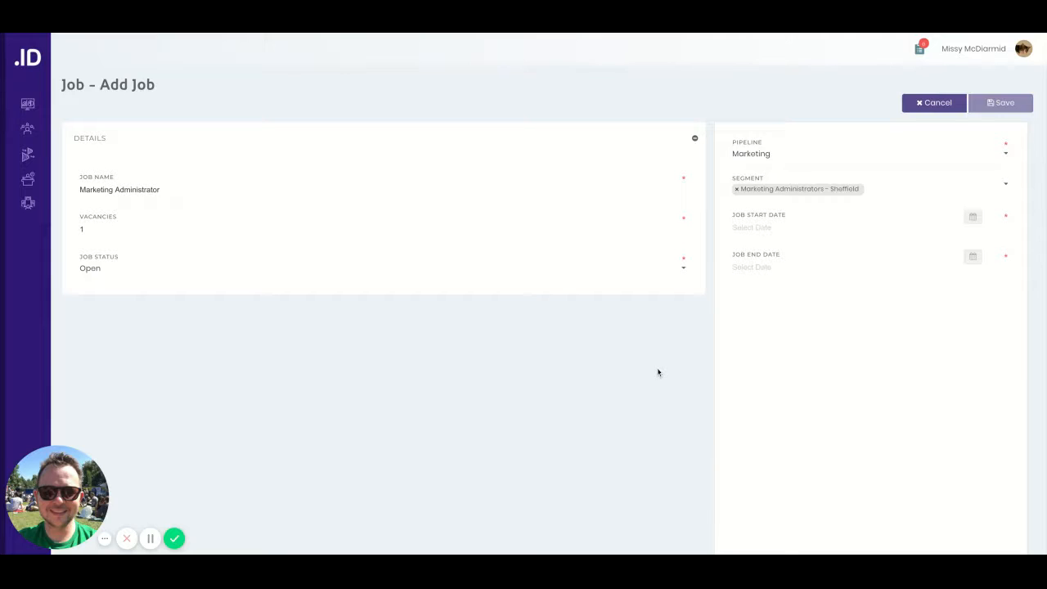
{"action": "left_click", "coordinate": [925, 195]}
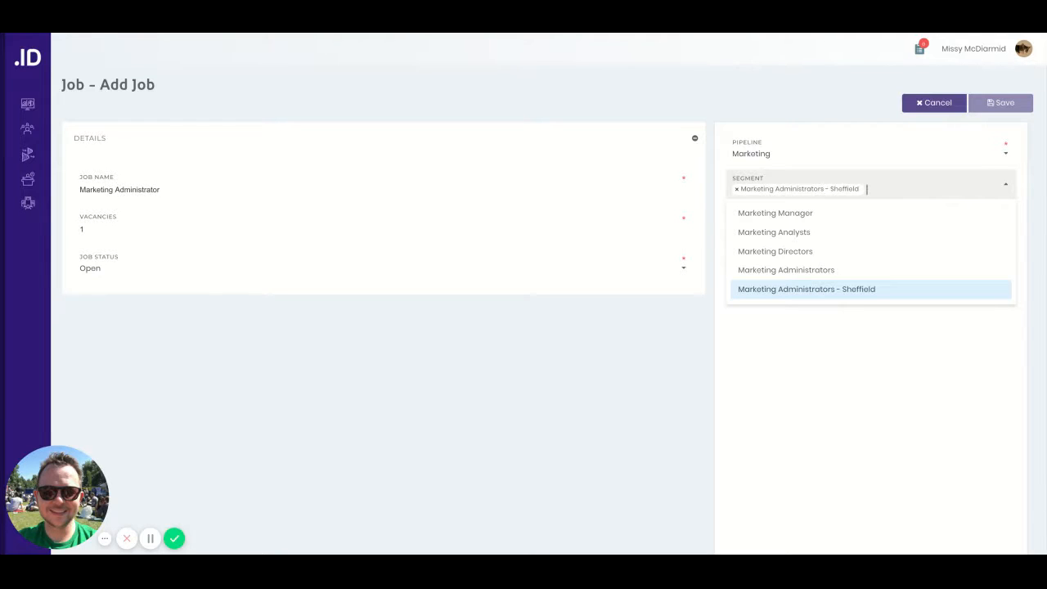
Step: Set the job start date to 2020-05-07
{"action": "left_click", "coordinate": [618, 374]}
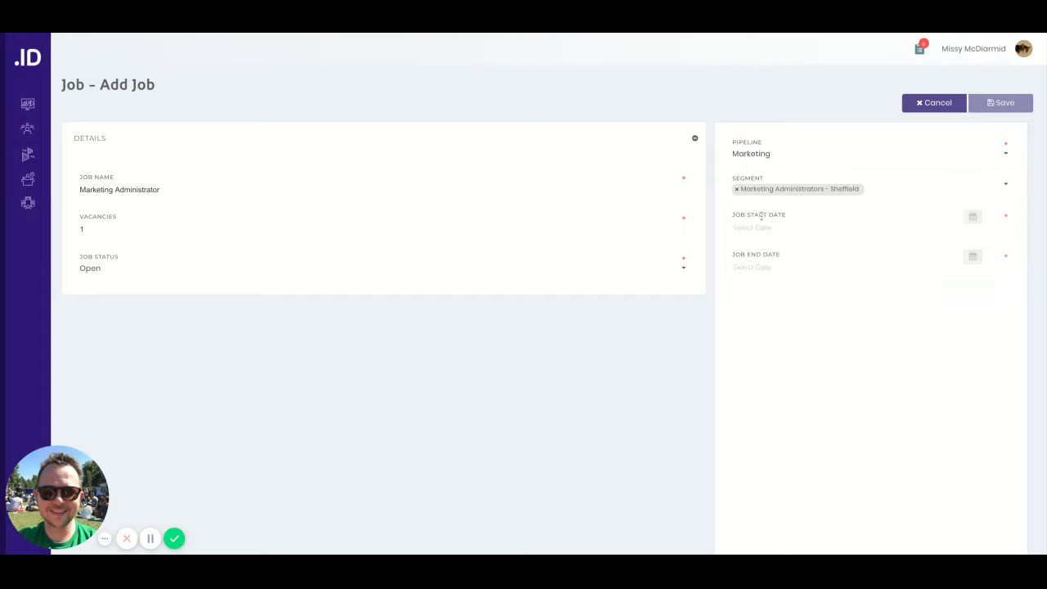
{"action": "left_click", "coordinate": [754, 225]}
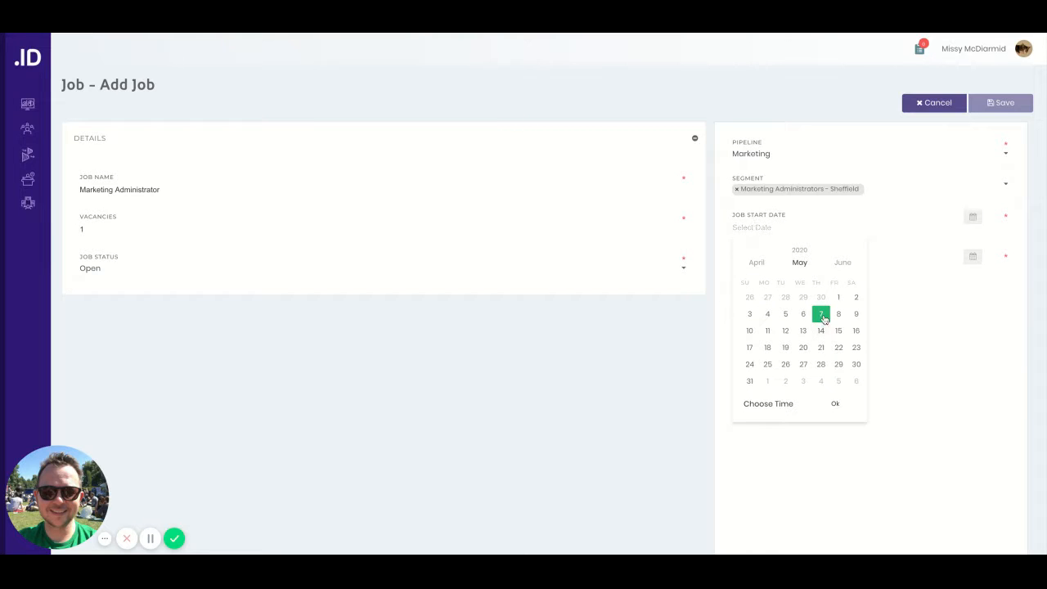
{"action": "left_click", "coordinate": [820, 315]}
{"action": "left_click", "coordinate": [833, 405]}
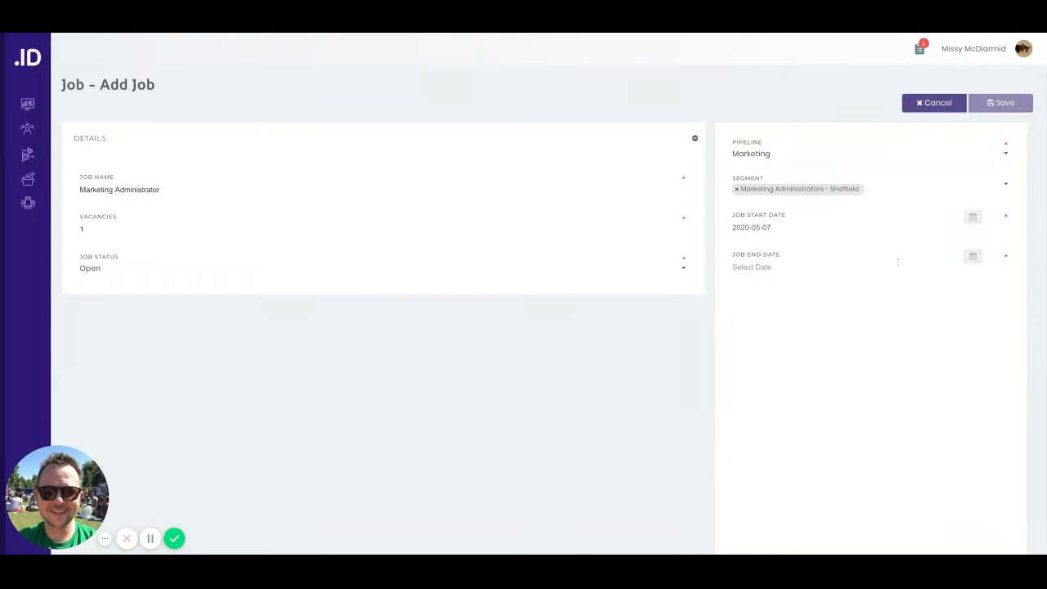
Step: Set the job end date to 2020-06-06 and save the job
{"action": "left_click", "coordinate": [895, 263]}
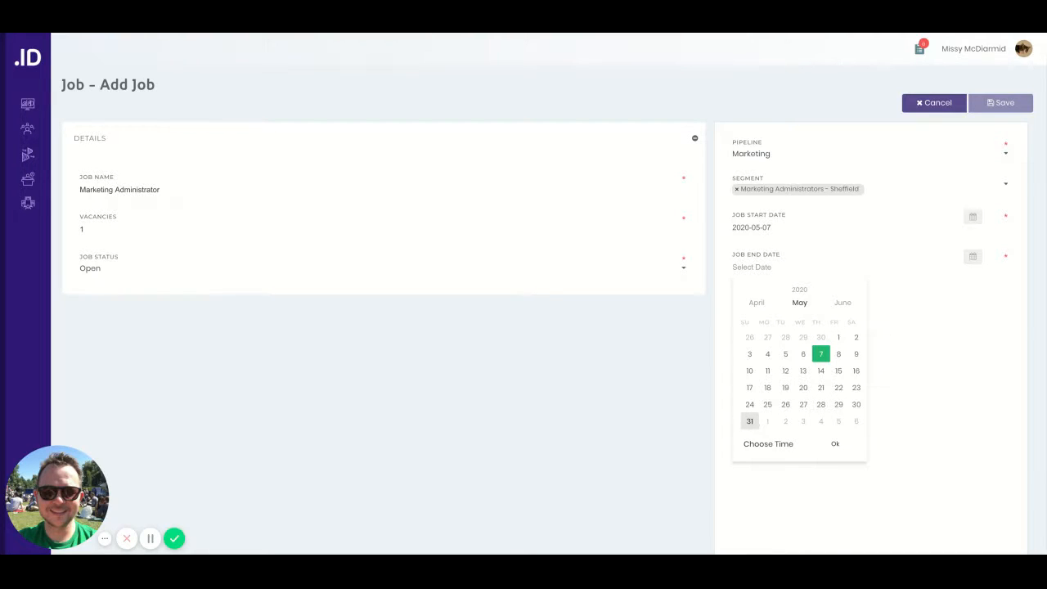
{"action": "left_click", "coordinate": [843, 302]}
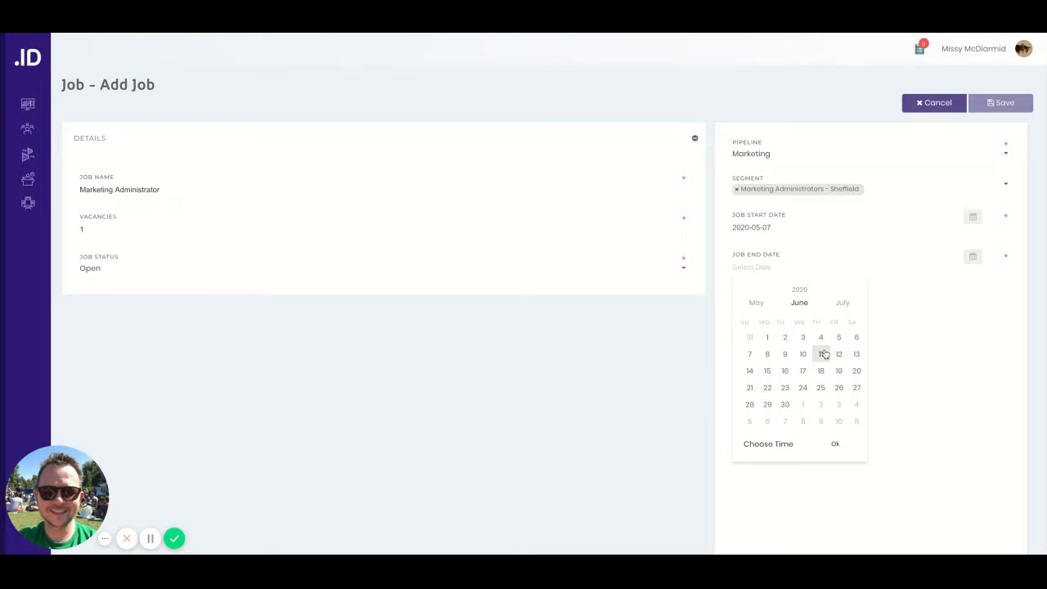
{"action": "left_click", "coordinate": [857, 337]}
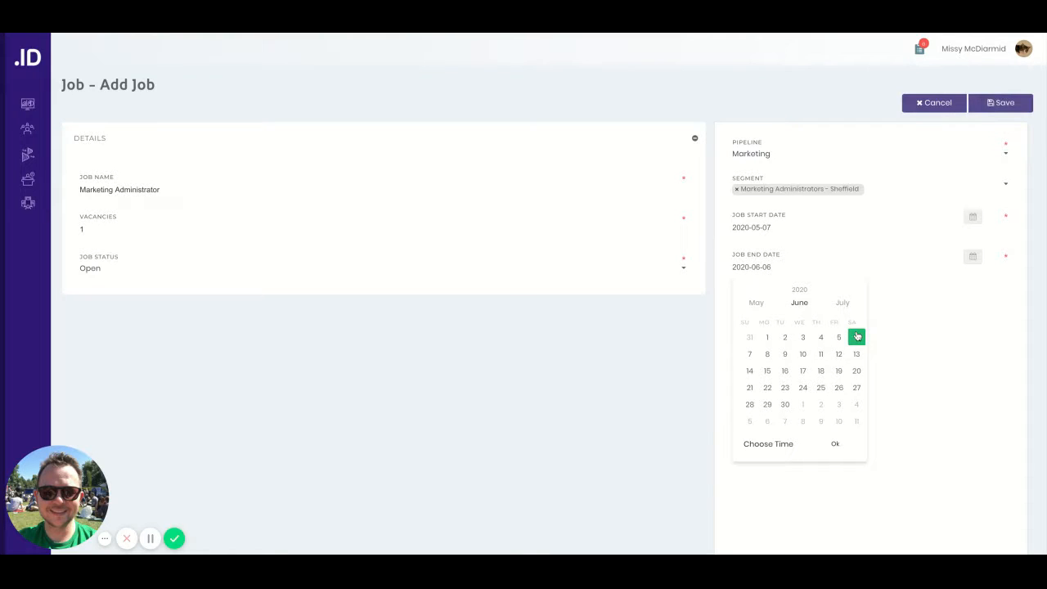
{"action": "left_click", "coordinate": [835, 446]}
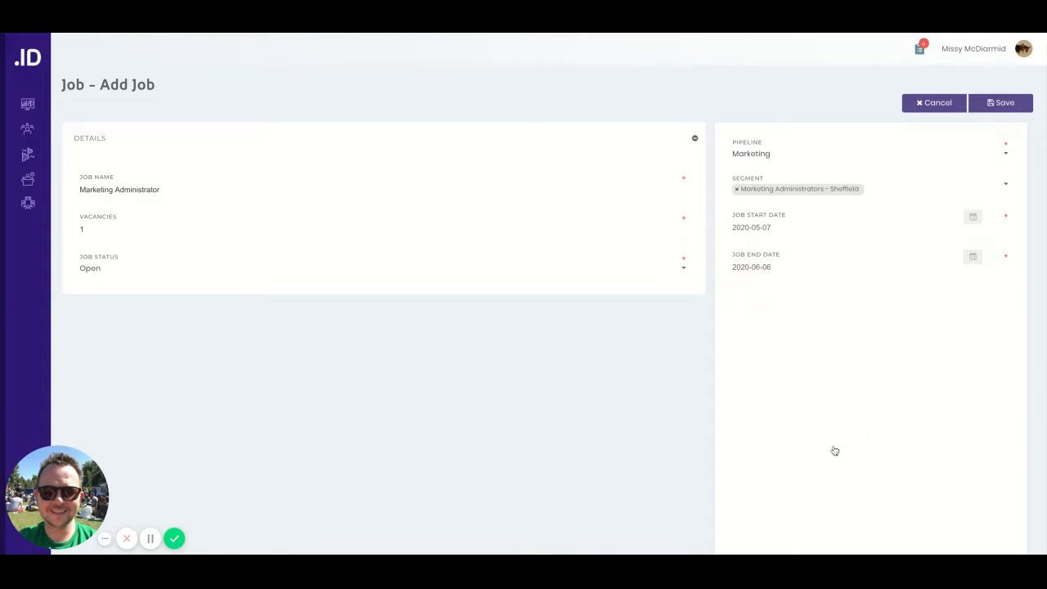
{"action": "left_click", "coordinate": [995, 106]}
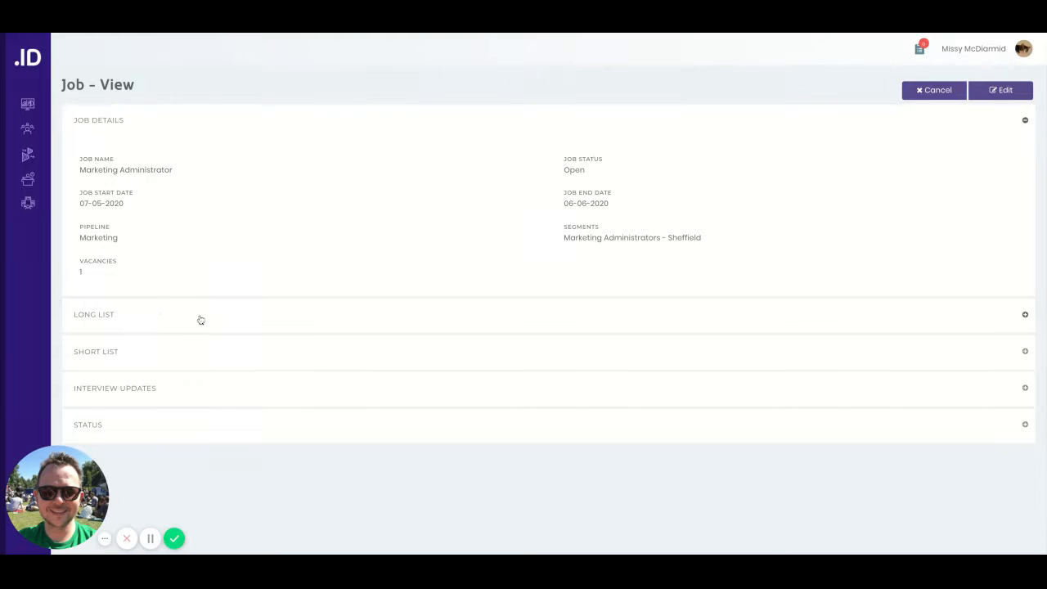
Step: Expand the job's long list, set its limit to 20 candidates per page and review the listed candidates
{"action": "left_click", "coordinate": [232, 318]}
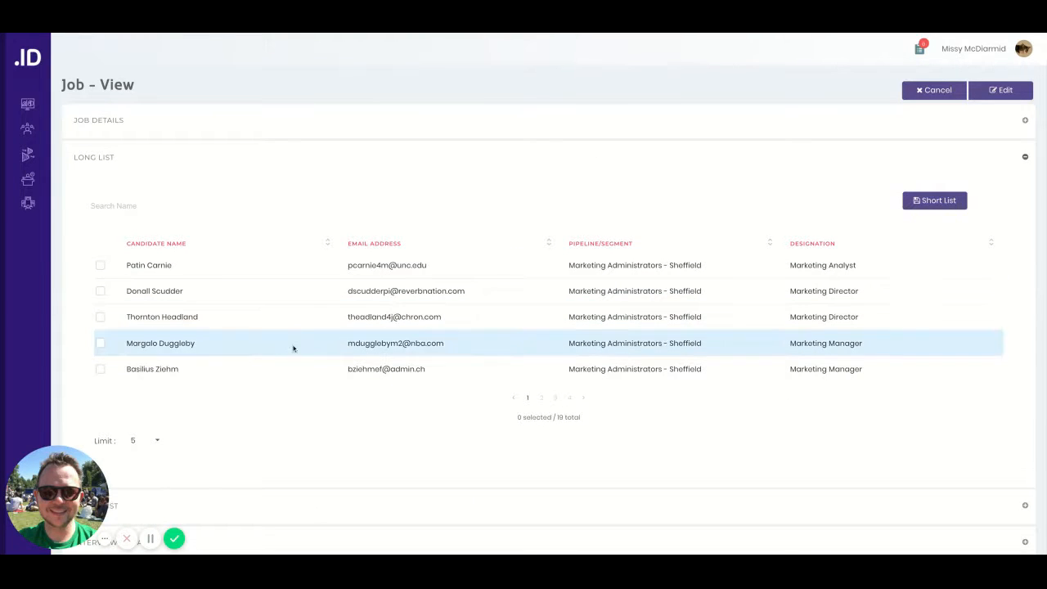
{"action": "scroll", "coordinate": [291, 397], "scroll_direction": "down", "scroll_amount": 2}
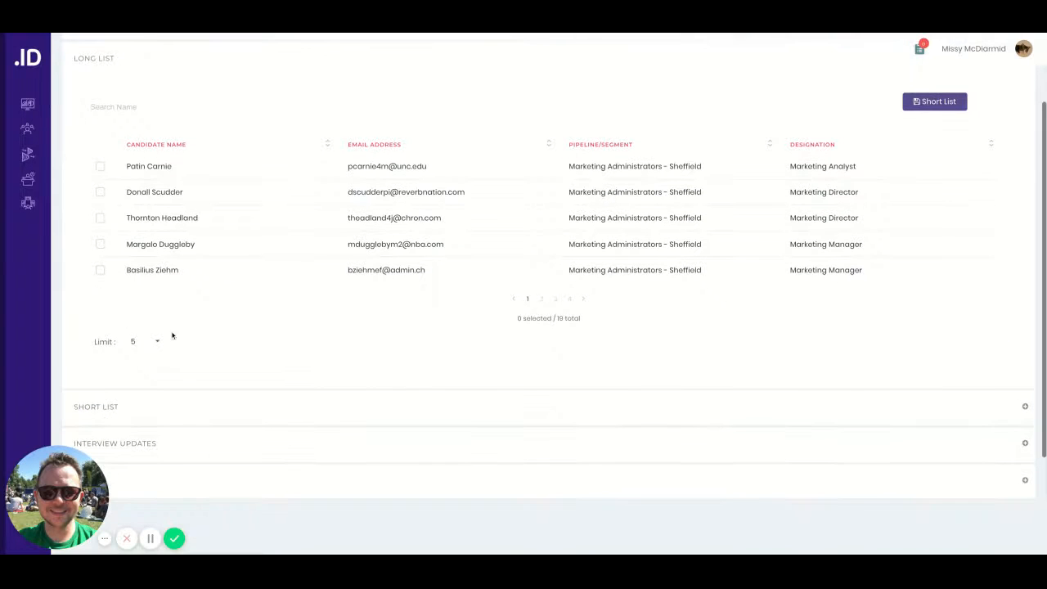
{"action": "left_click", "coordinate": [134, 342]}
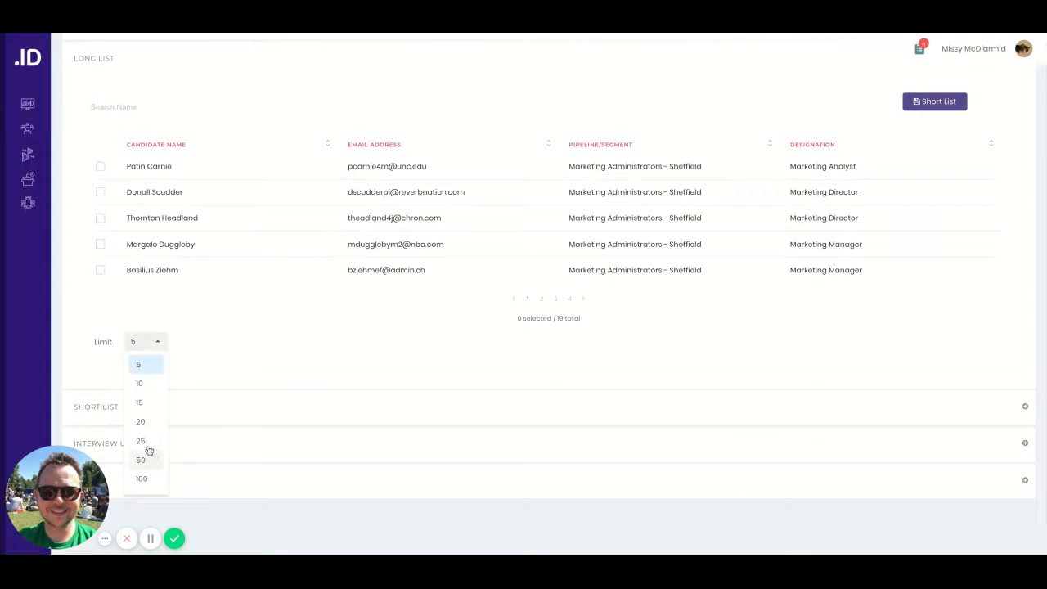
{"action": "left_click", "coordinate": [141, 421]}
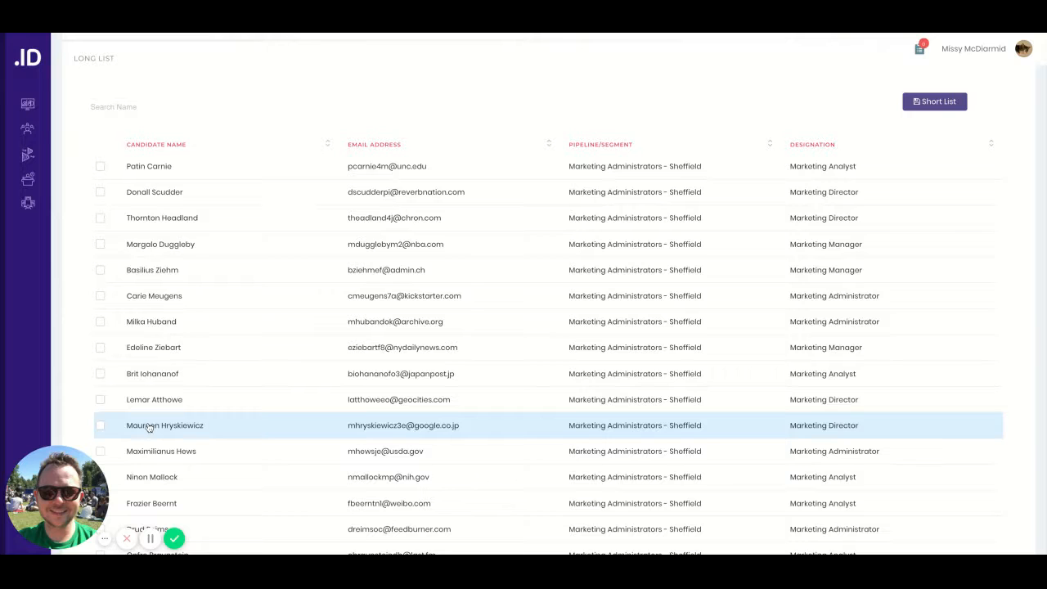
{"action": "scroll", "coordinate": [371, 306], "scroll_direction": "down", "scroll_amount": 2}
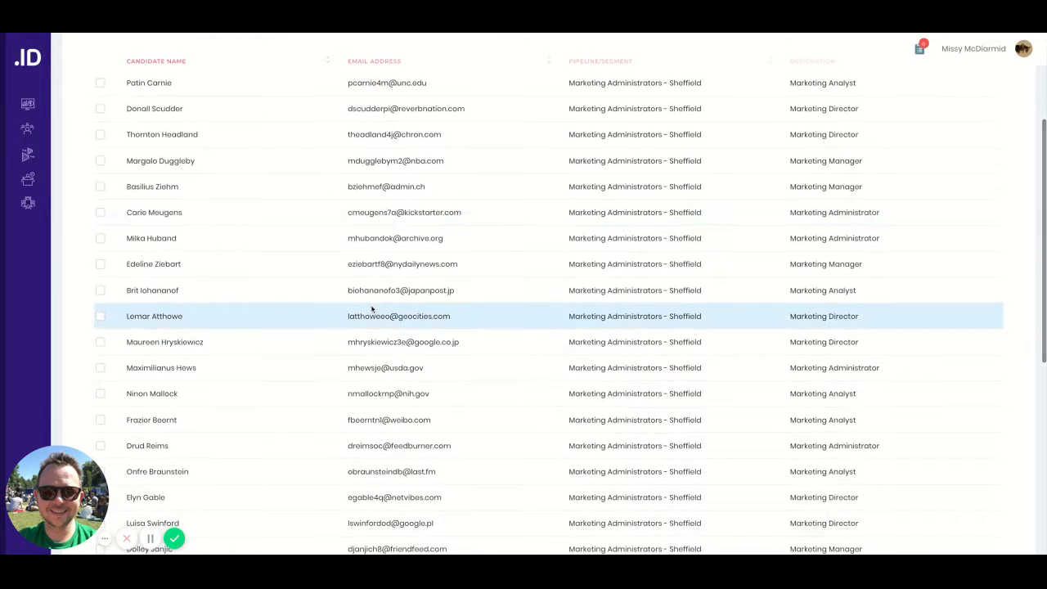
{"action": "scroll", "coordinate": [371, 309], "scroll_direction": "down", "scroll_amount": 2}
{"action": "scroll", "coordinate": [371, 309], "scroll_direction": "up", "scroll_amount": 1}
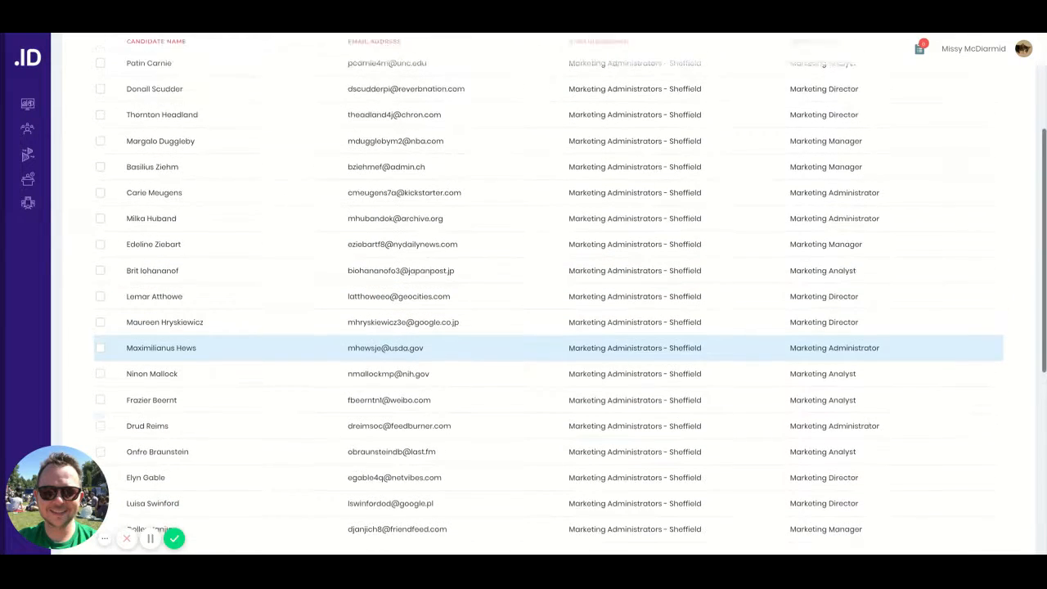
{"action": "scroll", "coordinate": [371, 309], "scroll_direction": "up", "scroll_amount": 3}
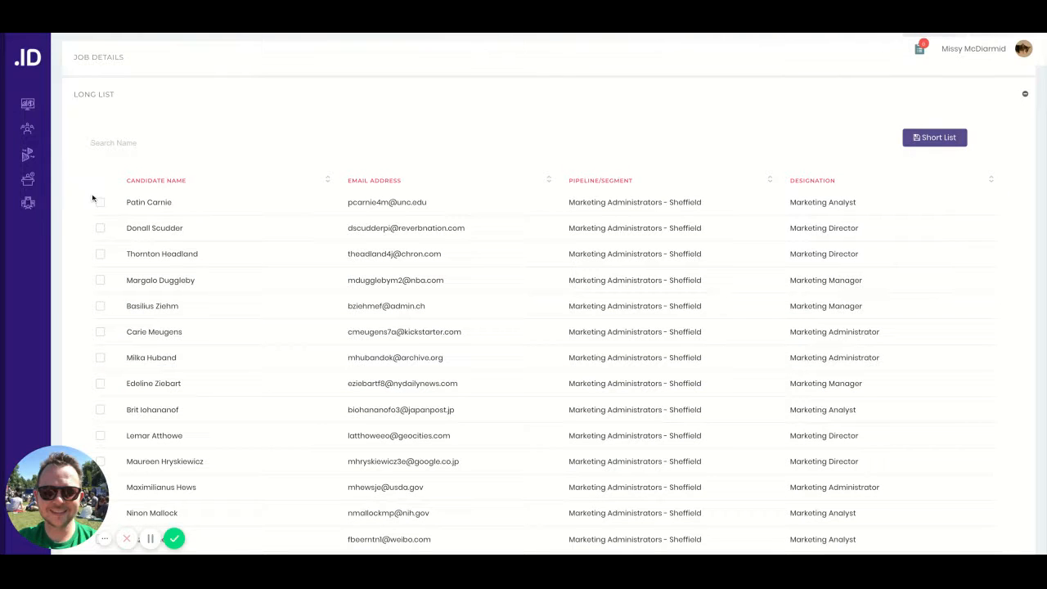
{"action": "scroll", "coordinate": [93, 198], "scroll_direction": "down", "scroll_amount": 1}
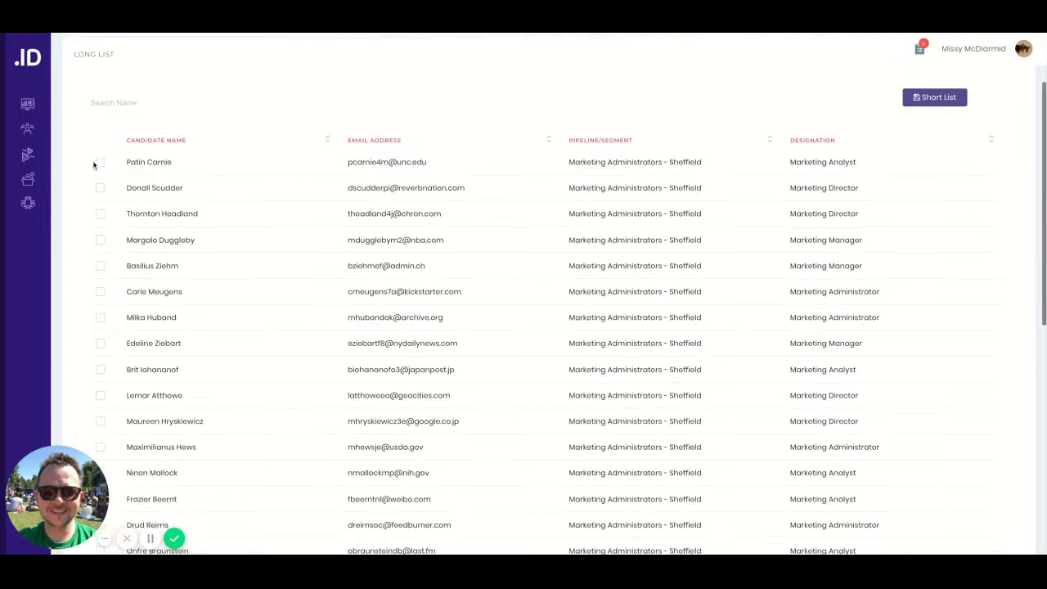
Step: Select the first, fourth, sixth, ninth and eleventh candidates in the long list and add them to the short list
{"action": "left_click", "coordinate": [100, 163]}
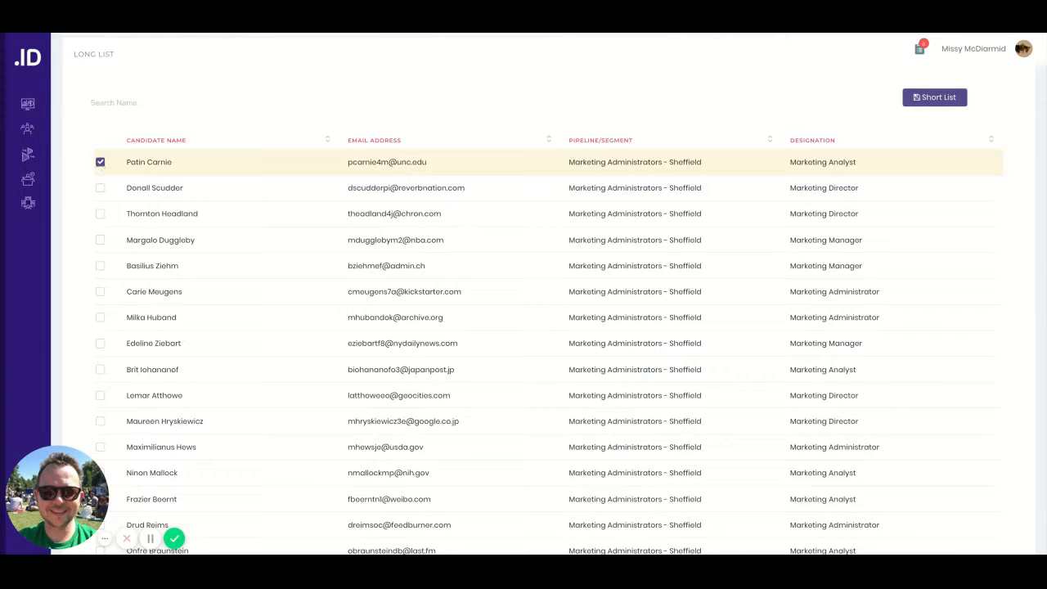
{"action": "left_click", "coordinate": [100, 240]}
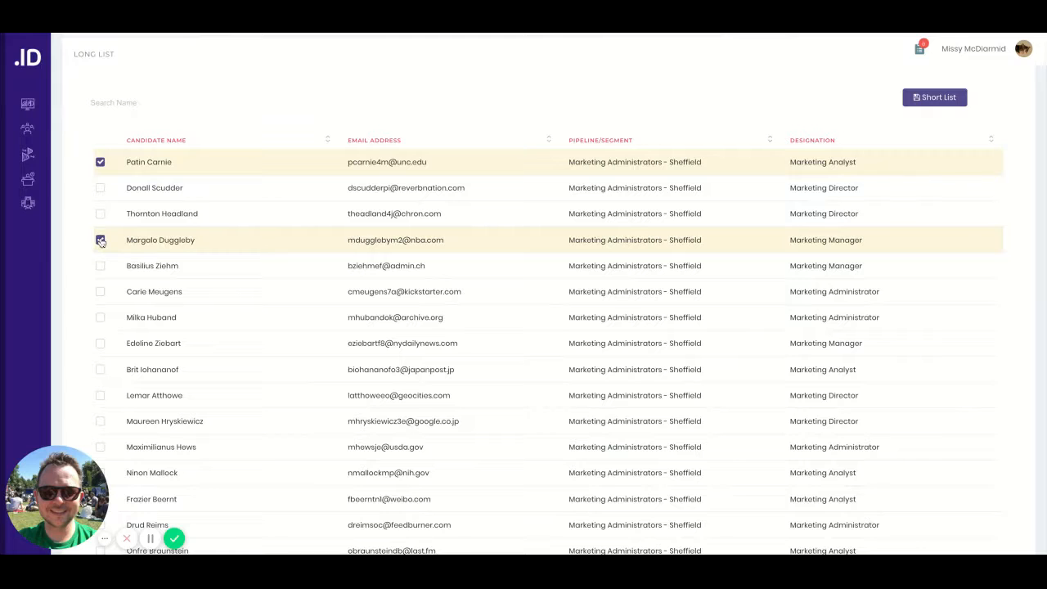
{"action": "left_click", "coordinate": [100, 293]}
{"action": "scroll", "coordinate": [102, 296], "scroll_direction": "down", "scroll_amount": 1}
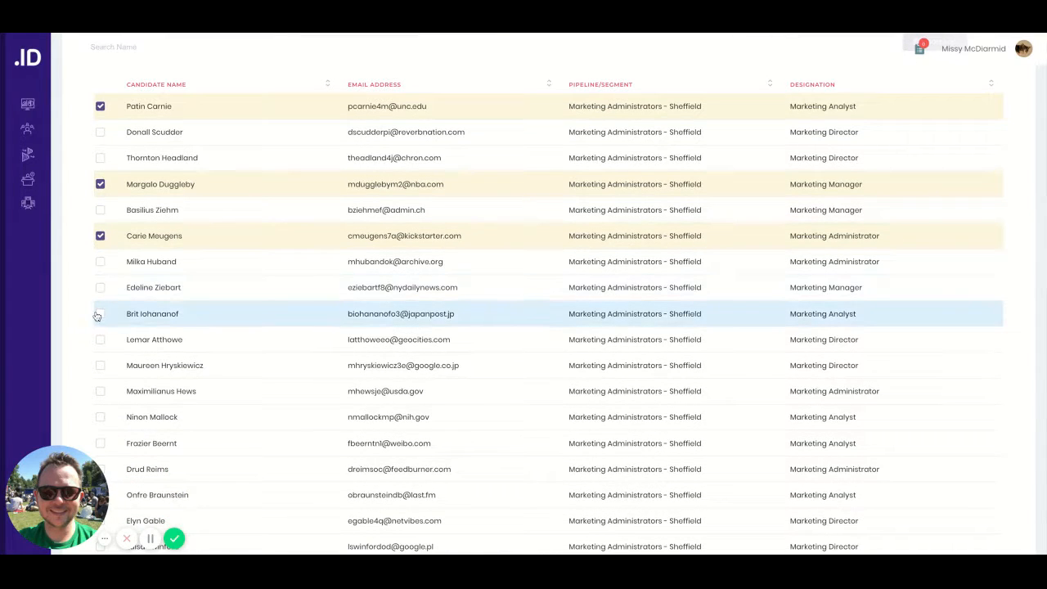
{"action": "left_click", "coordinate": [98, 314]}
{"action": "scroll", "coordinate": [97, 323], "scroll_direction": "down", "scroll_amount": 1}
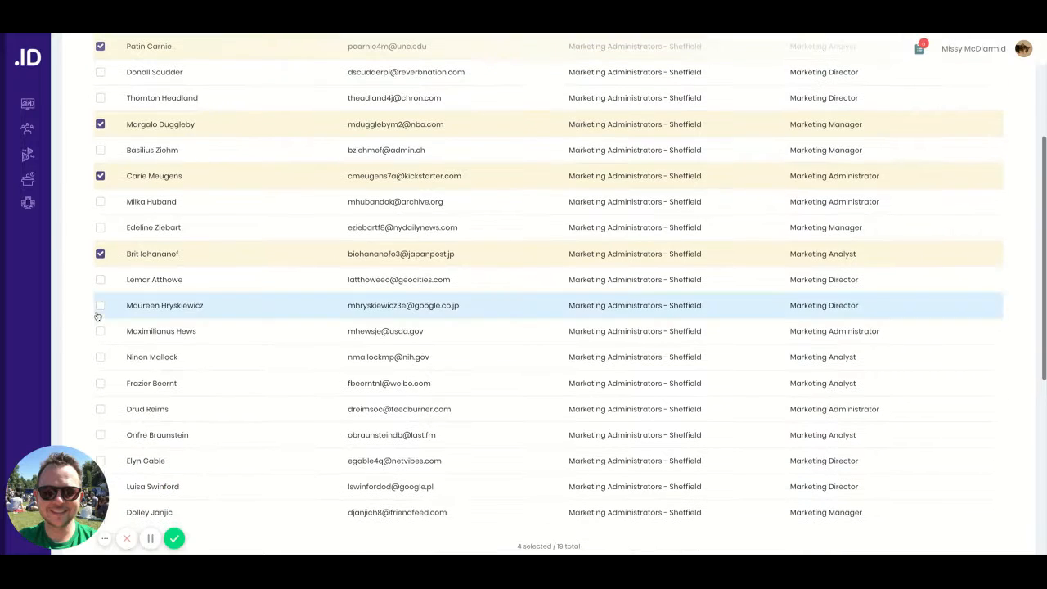
{"action": "left_click", "coordinate": [99, 306]}
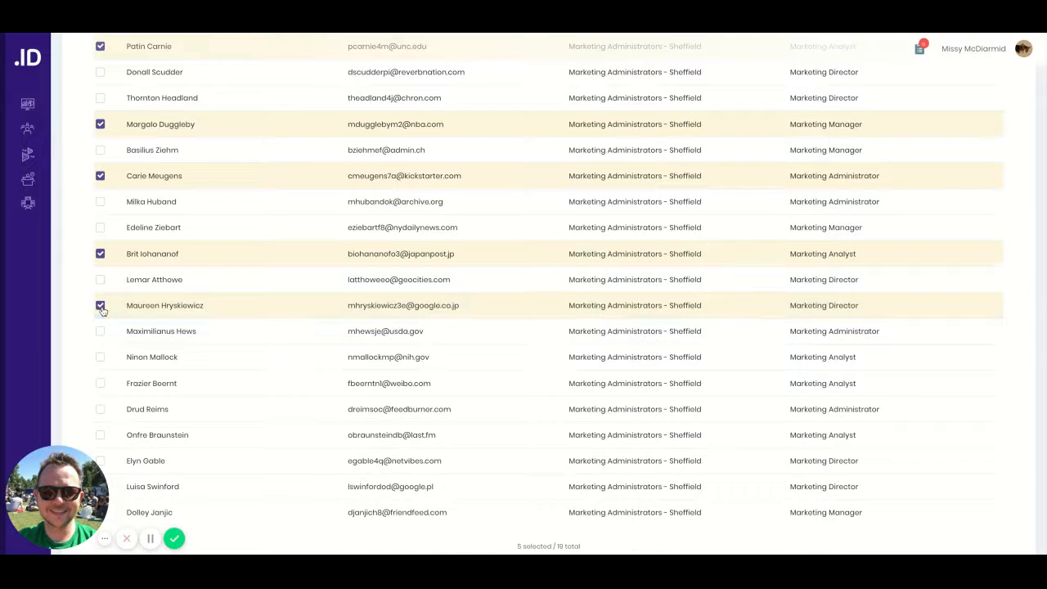
{"action": "scroll", "coordinate": [182, 347], "scroll_direction": "down", "scroll_amount": 3}
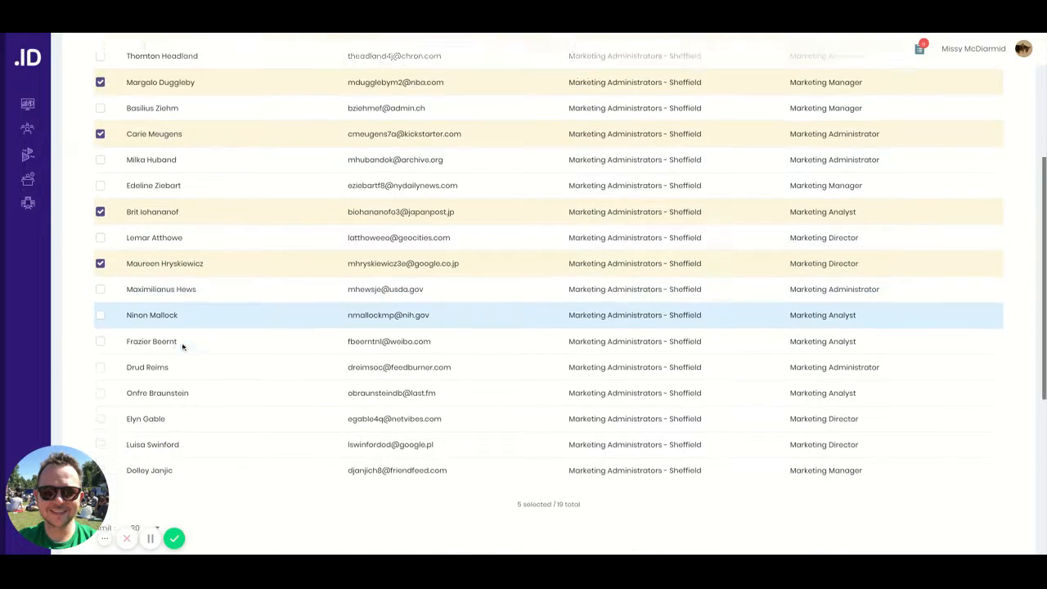
{"action": "scroll", "coordinate": [182, 345], "scroll_direction": "up", "scroll_amount": 5}
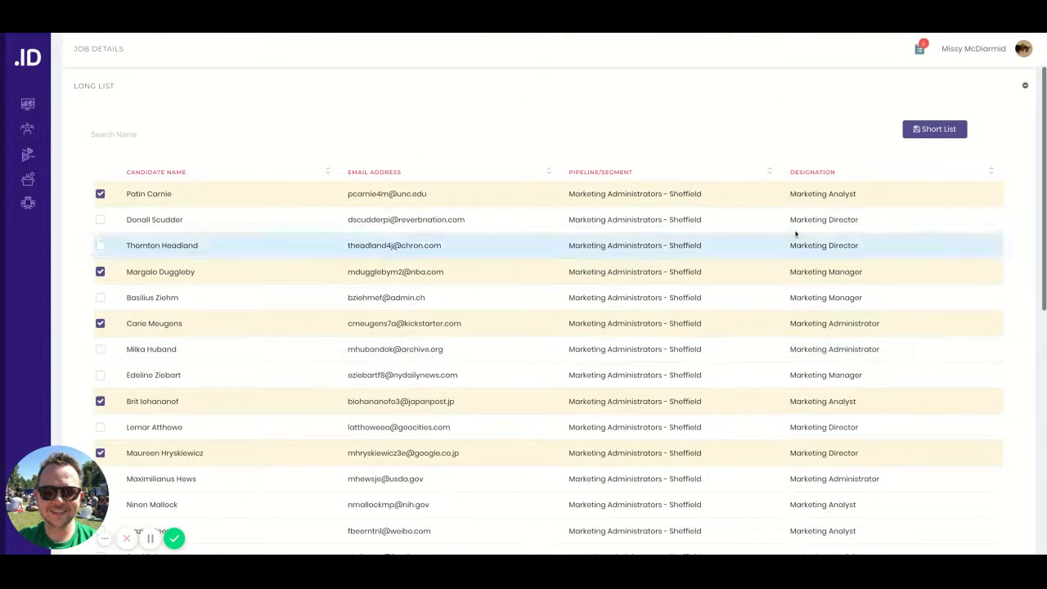
{"action": "left_click", "coordinate": [942, 131]}
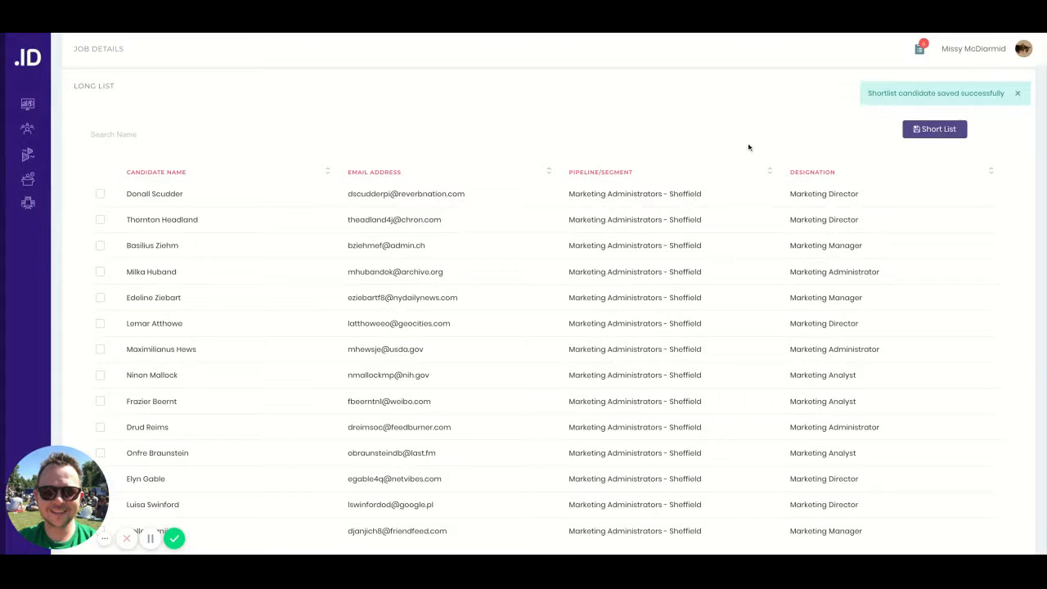
Step: Open the job's short list and remove the Marketing Administrator and Marketing Manager candidates from it
{"action": "scroll", "coordinate": [706, 150], "scroll_direction": "down", "scroll_amount": 1}
{"action": "scroll", "coordinate": [702, 153], "scroll_direction": "down", "scroll_amount": 1}
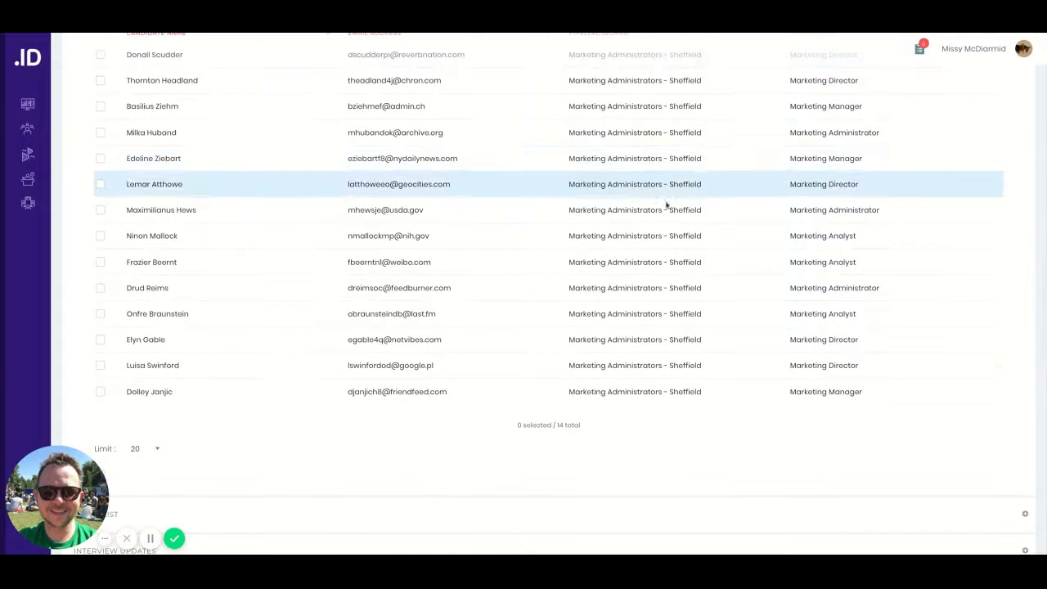
{"action": "scroll", "coordinate": [215, 341], "scroll_direction": "up", "scroll_amount": 1}
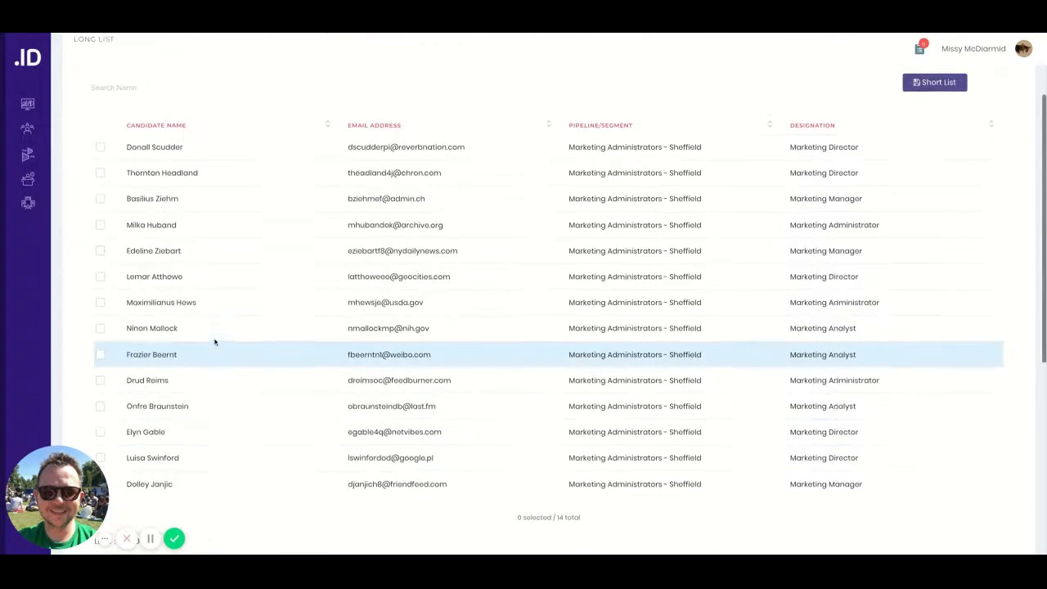
{"action": "scroll", "coordinate": [215, 341], "scroll_direction": "down", "scroll_amount": 3}
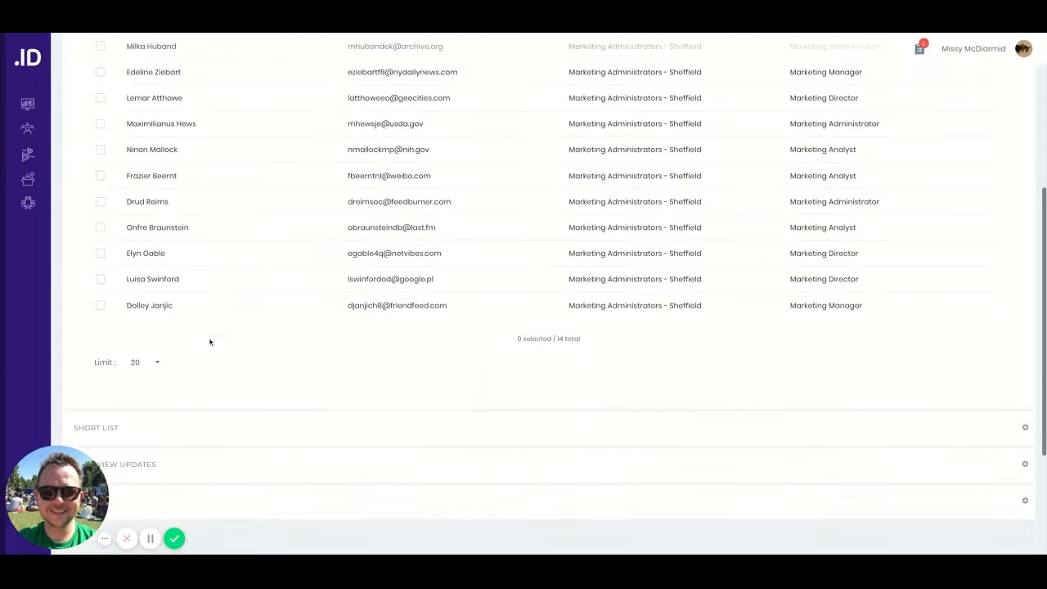
{"action": "left_click", "coordinate": [152, 355]}
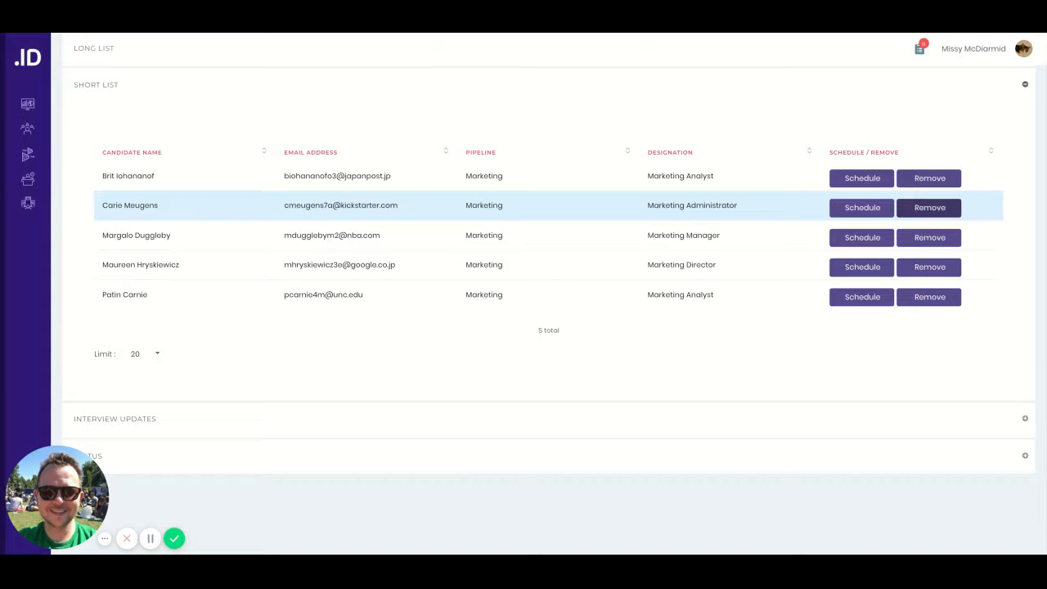
{"action": "left_click", "coordinate": [929, 207]}
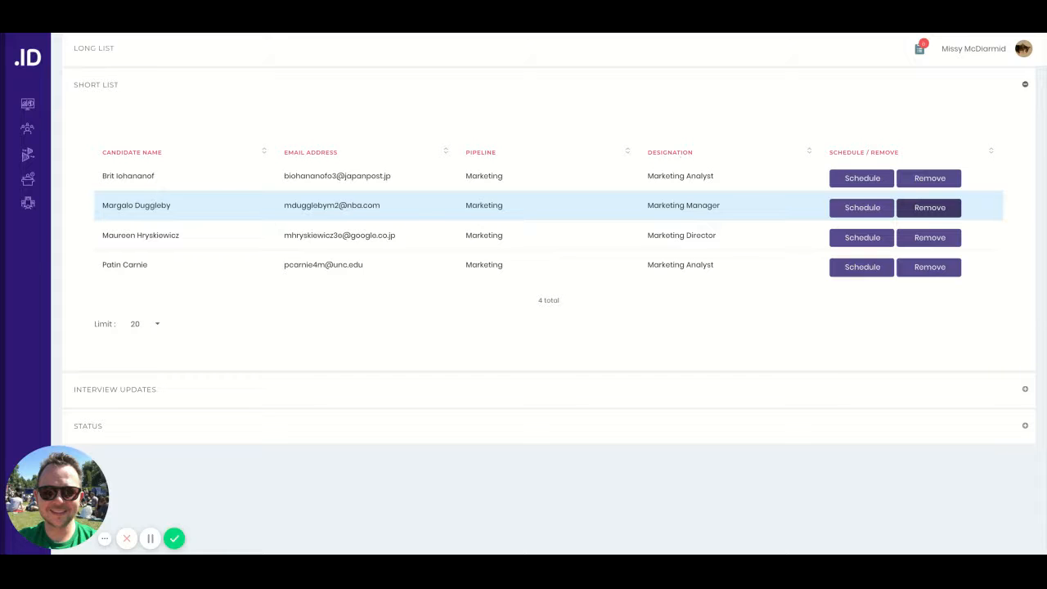
{"action": "left_click", "coordinate": [929, 207]}
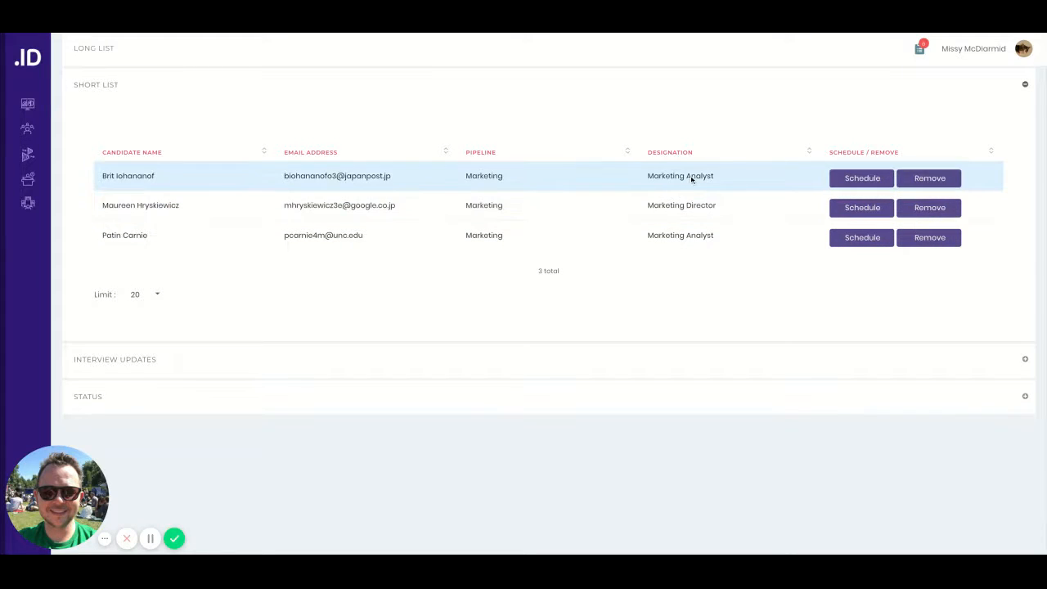
Step: Start scheduling an interview for the first shortlisted Marketing Analyst, entering the full street address as location and choosing the second hiring manager listed
{"action": "left_click", "coordinate": [866, 179]}
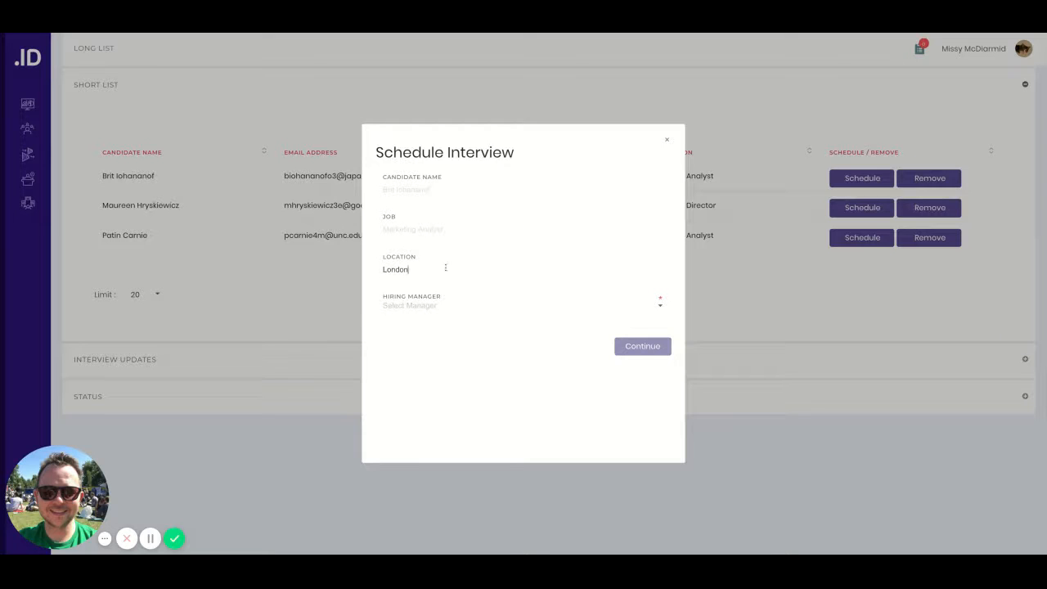
{"action": "double_click", "coordinate": [446, 268]}
{"action": "type", "text": "123 Test Street, Glasgow"}
{"action": "key", "text": "BackSpace"}
{"action": "key", "text": "BackSpace"}
{"action": "key", "text": "BackSpace"}
{"action": "key", "text": "BackSpace"}
{"action": "type", "text": "ow, G1 1AA"}
{"action": "left_click", "coordinate": [451, 307]}
{"action": "left_click", "coordinate": [443, 348]}
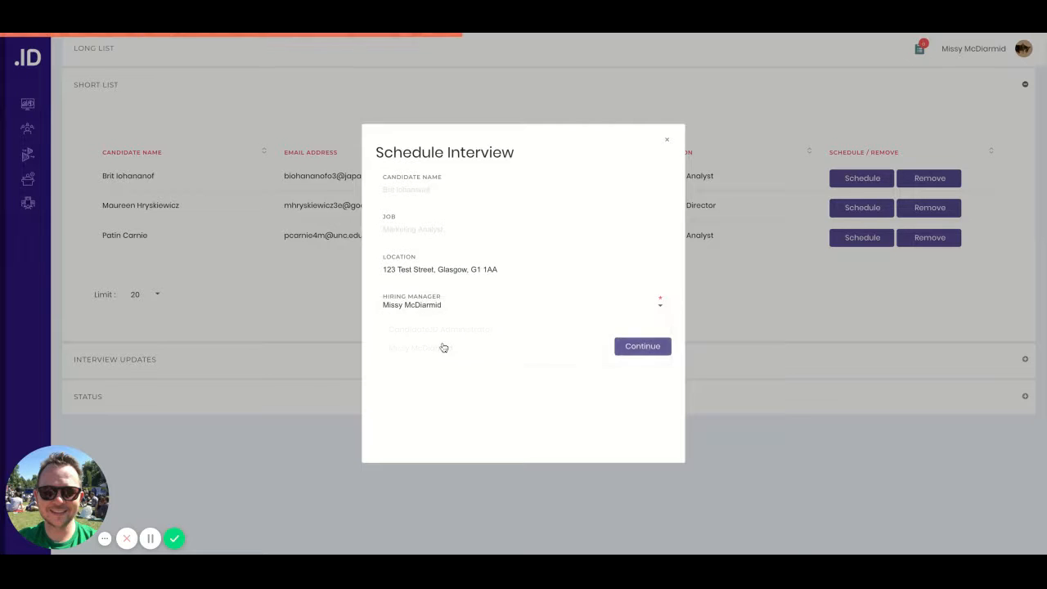
Step: Continue to the interview calendar, title the event "Interview 1" and set its start to 18 May 2020 at 12:00 PM
{"action": "left_click", "coordinate": [627, 346]}
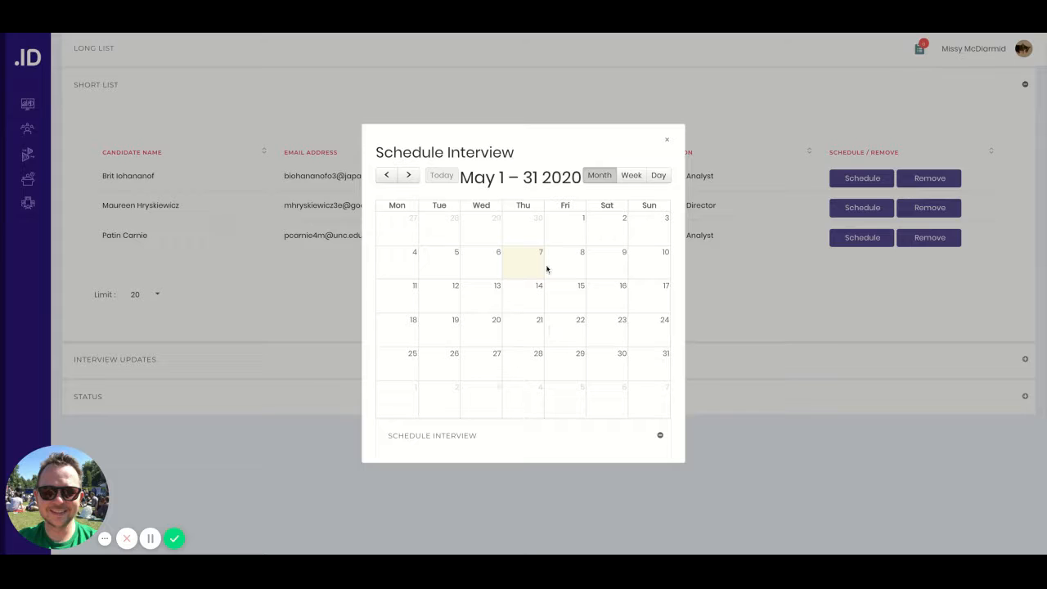
{"action": "scroll", "coordinate": [547, 269], "scroll_direction": "down", "scroll_amount": 1}
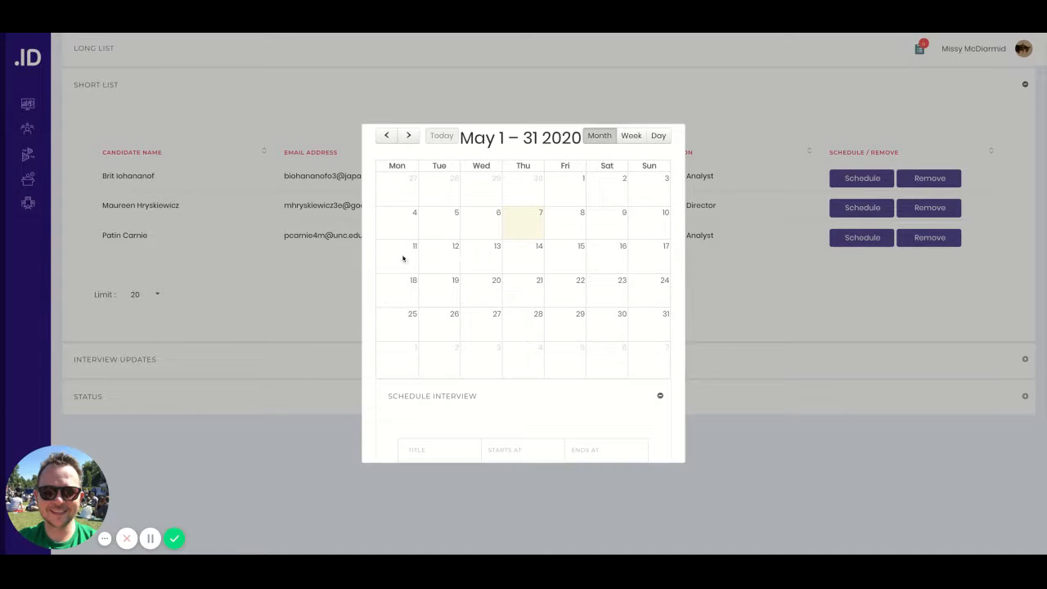
{"action": "left_click", "coordinate": [417, 288]}
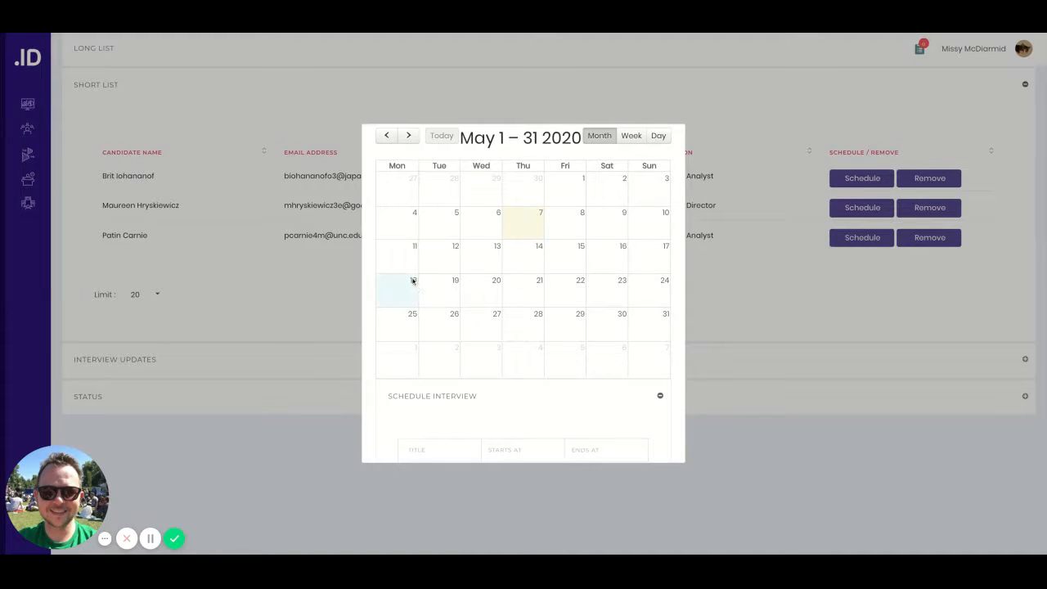
{"action": "scroll", "coordinate": [413, 281], "scroll_direction": "down", "scroll_amount": 2}
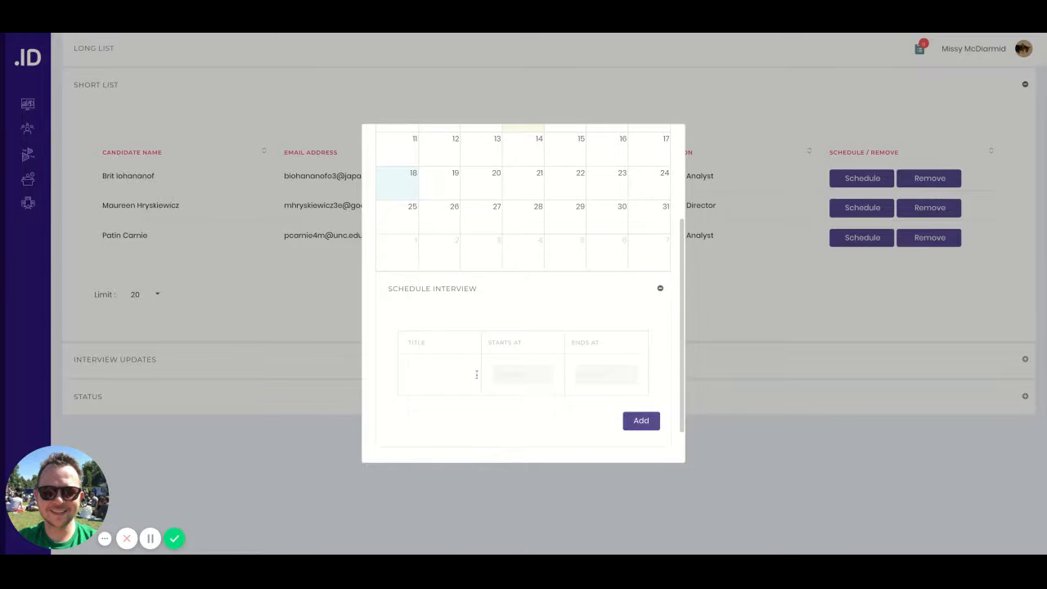
{"action": "left_click", "coordinate": [418, 375]}
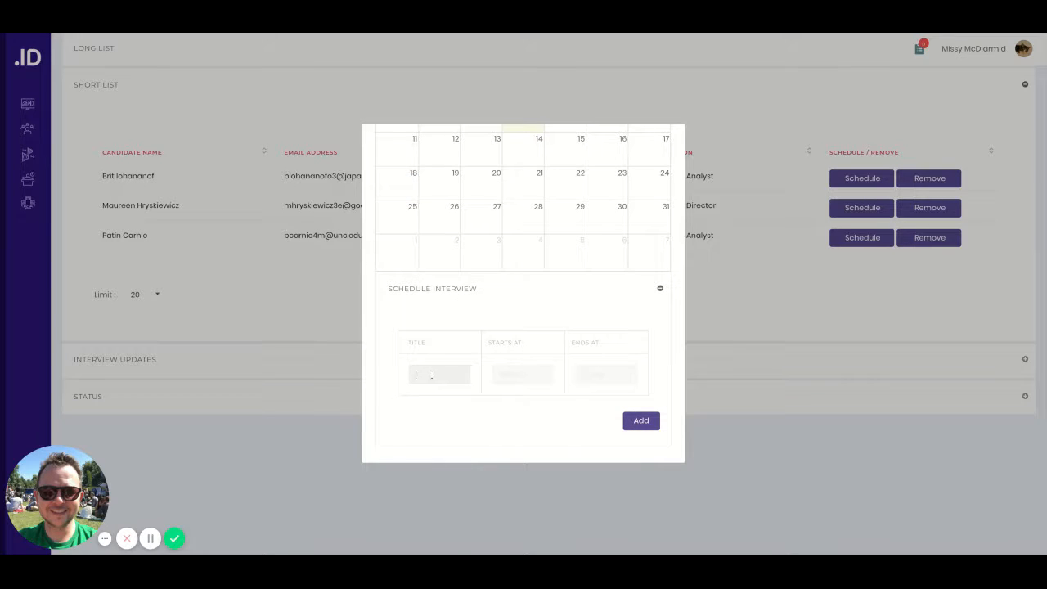
{"action": "type", "text": "Interview 1"}
{"action": "key", "text": "Tab"}
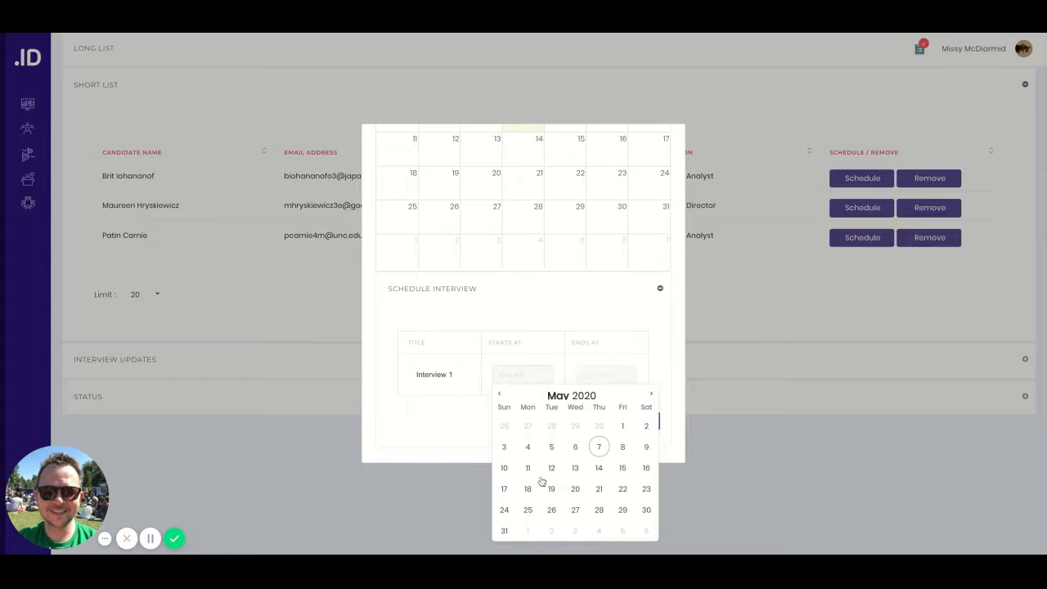
{"action": "left_click", "coordinate": [527, 488]}
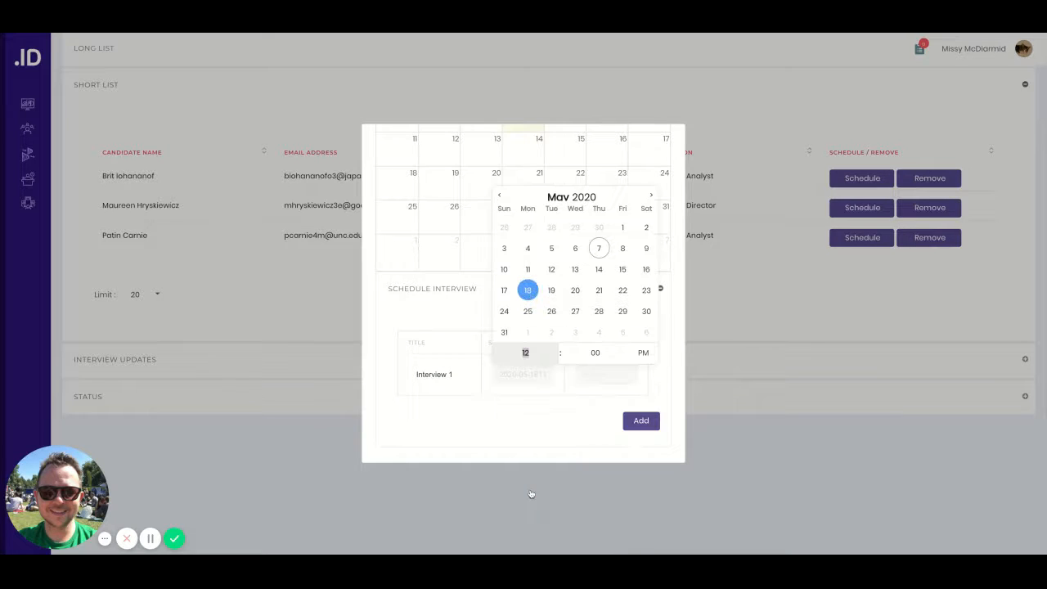
Step: Set the interview's end to 18 May 2020 at 12:00 PM and add the interview to the calendar
{"action": "left_click", "coordinate": [596, 373]}
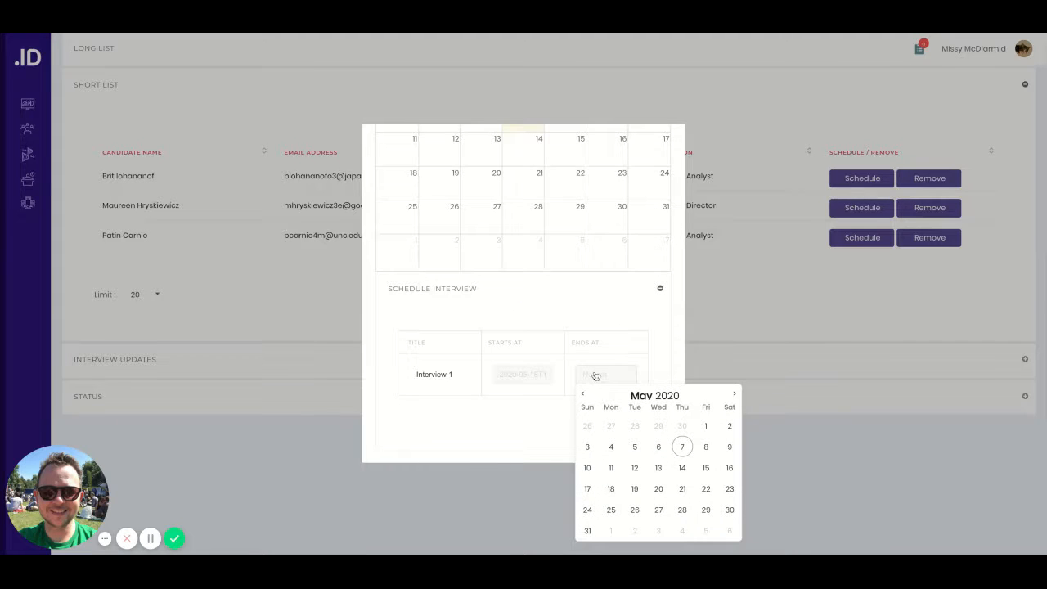
{"action": "left_click", "coordinate": [611, 488]}
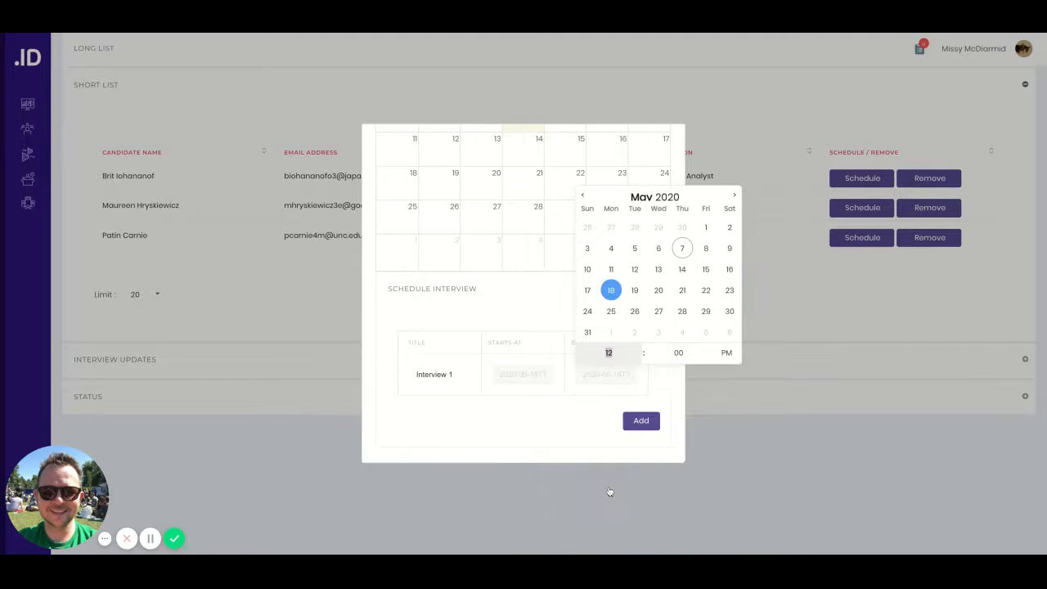
{"action": "left_click", "coordinate": [558, 425]}
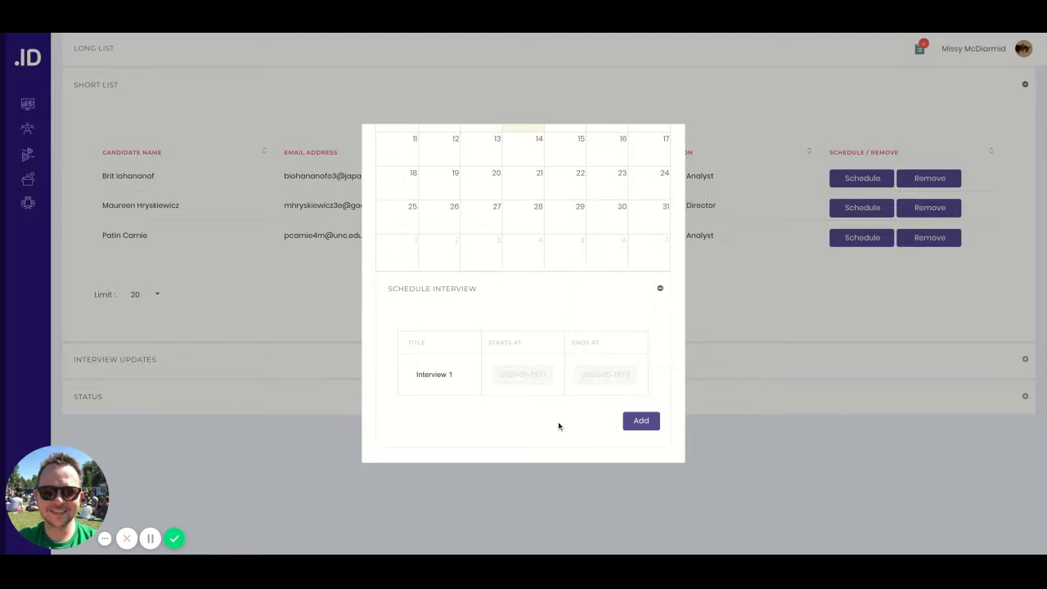
{"action": "left_click", "coordinate": [642, 425]}
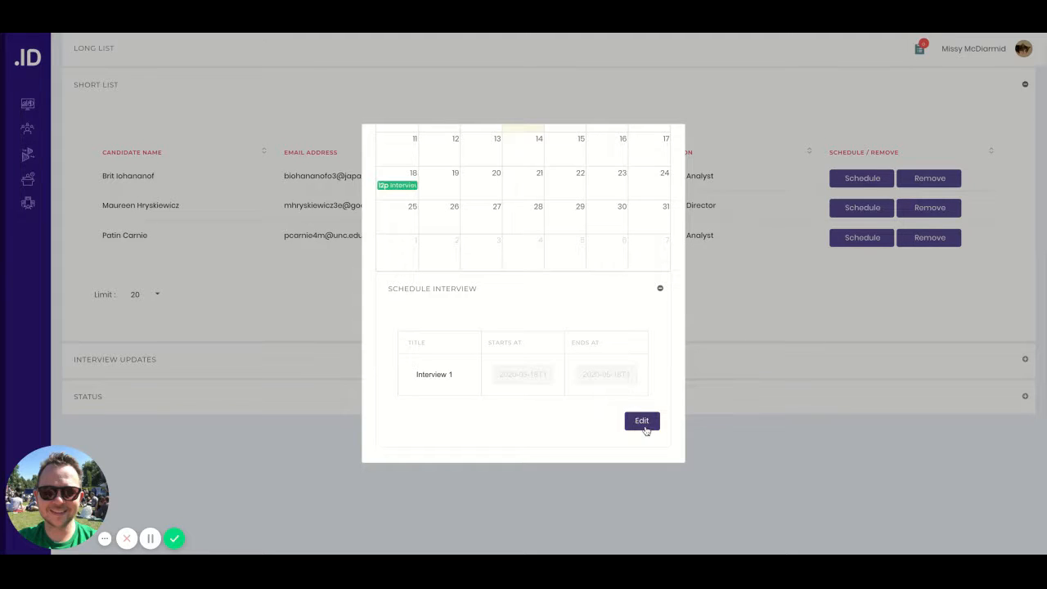
Step: Check the 18 May entry on the calendar, confirm the interview schedule and view the job's interview updates
{"action": "scroll", "coordinate": [468, 268], "scroll_direction": "up", "scroll_amount": 3}
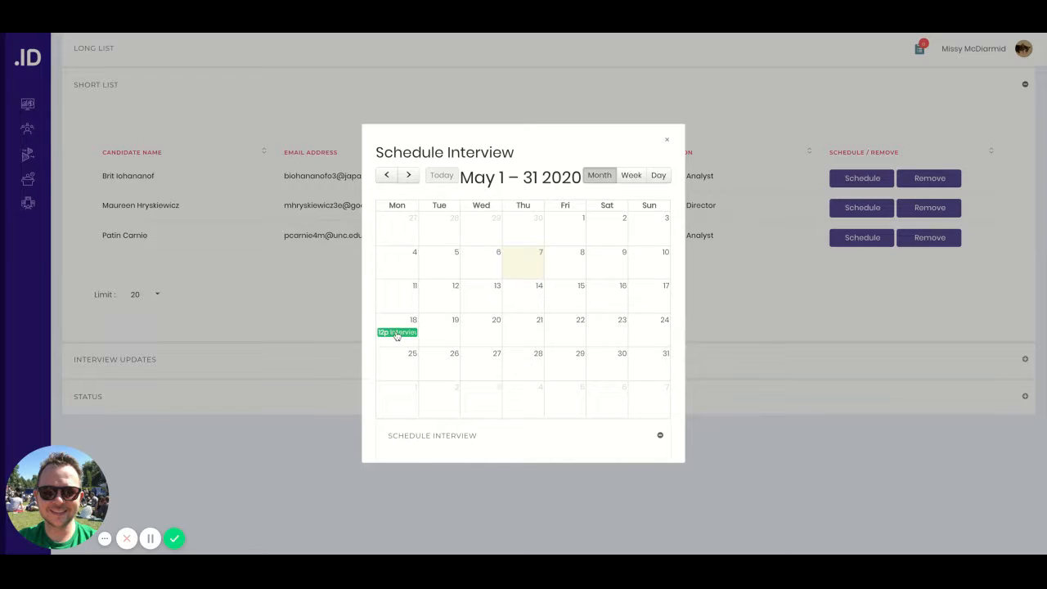
{"action": "scroll", "coordinate": [538, 327], "scroll_direction": "down", "scroll_amount": 5}
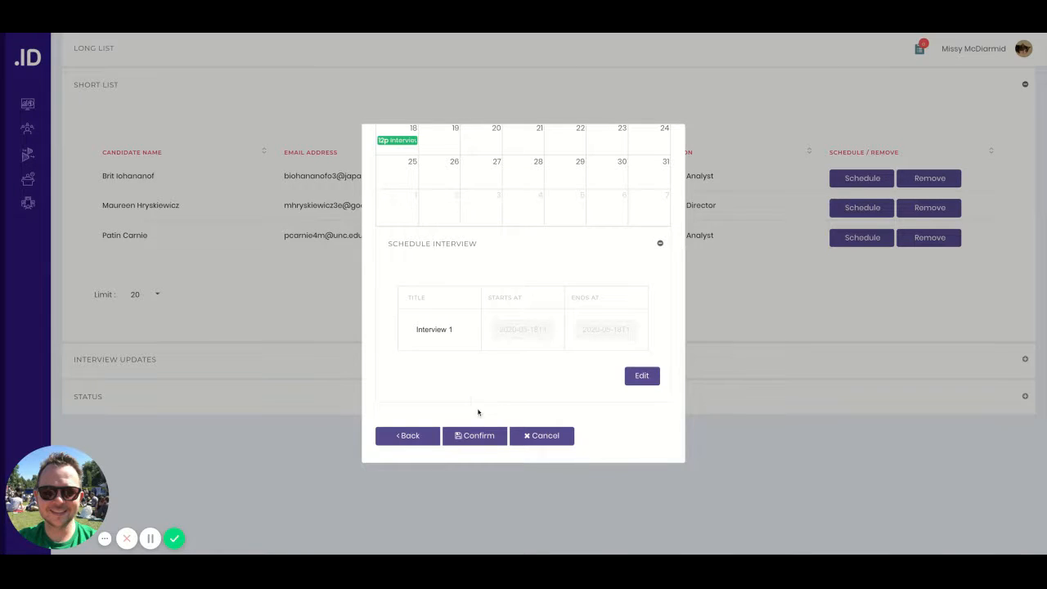
{"action": "scroll", "coordinate": [472, 401], "scroll_direction": "up", "scroll_amount": 1}
{"action": "scroll", "coordinate": [471, 399], "scroll_direction": "down", "scroll_amount": 1}
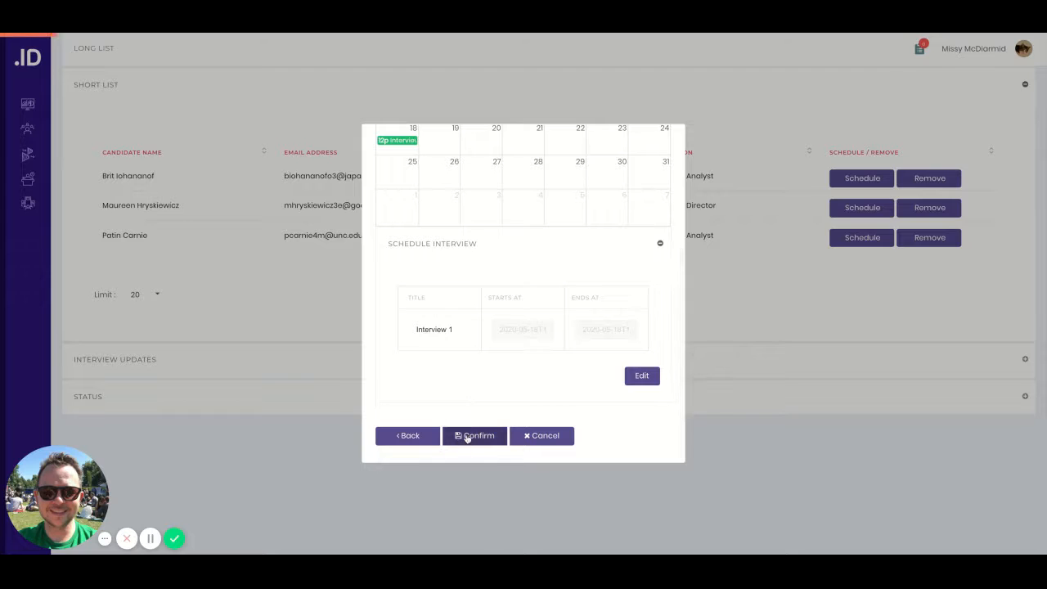
{"action": "left_click", "coordinate": [467, 435]}
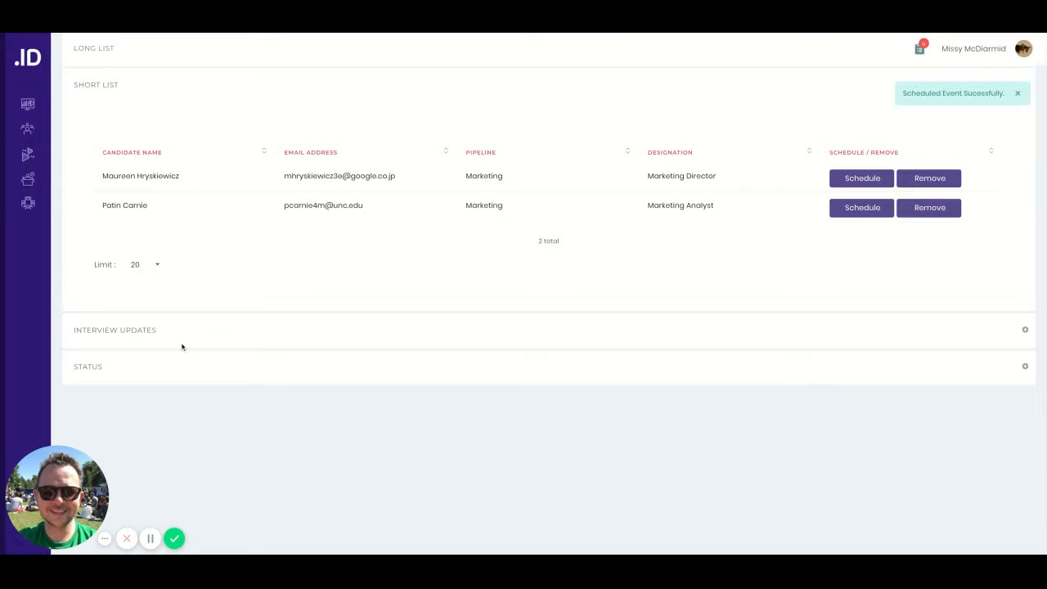
{"action": "left_click", "coordinate": [186, 338]}
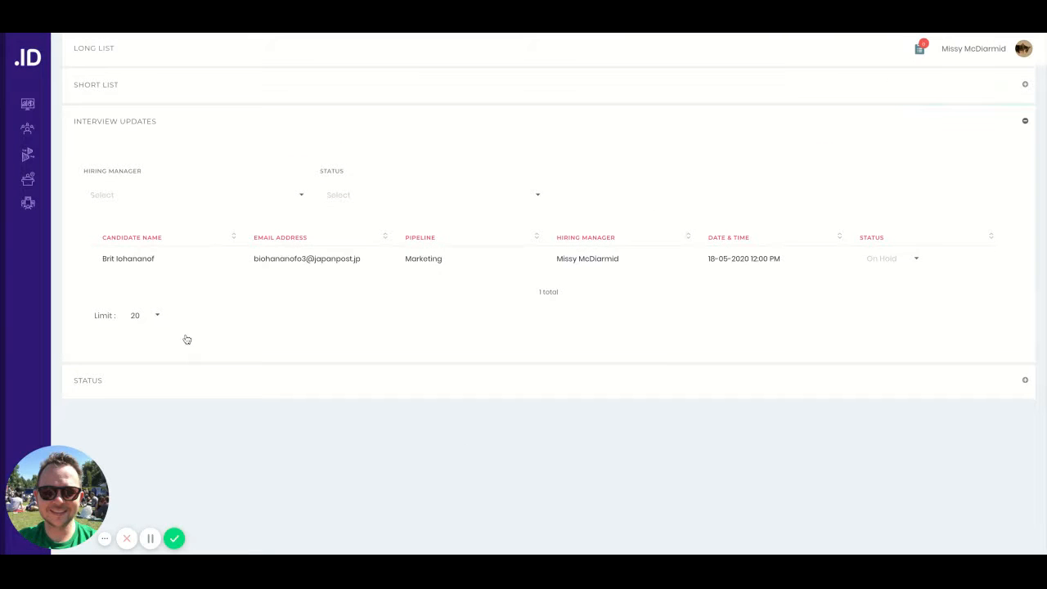
{"action": "scroll", "coordinate": [548, 270], "scroll_direction": "up", "scroll_amount": 2}
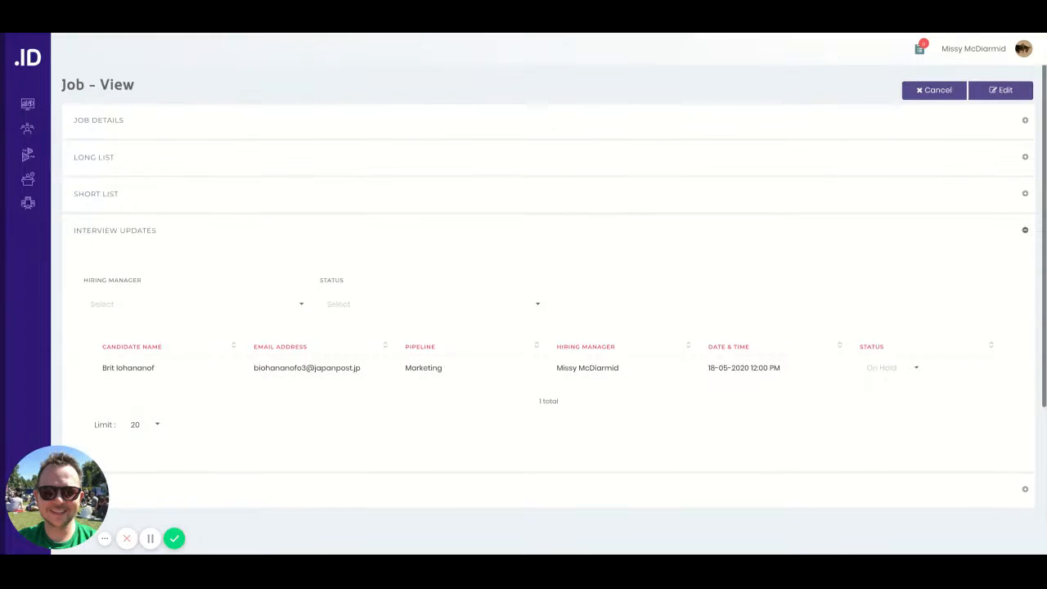
Step: Start scheduling an interview for the shortlisted Marketing Director, choosing the second hiring manager listed, and continue to the calendar
{"action": "left_click", "coordinate": [294, 203]}
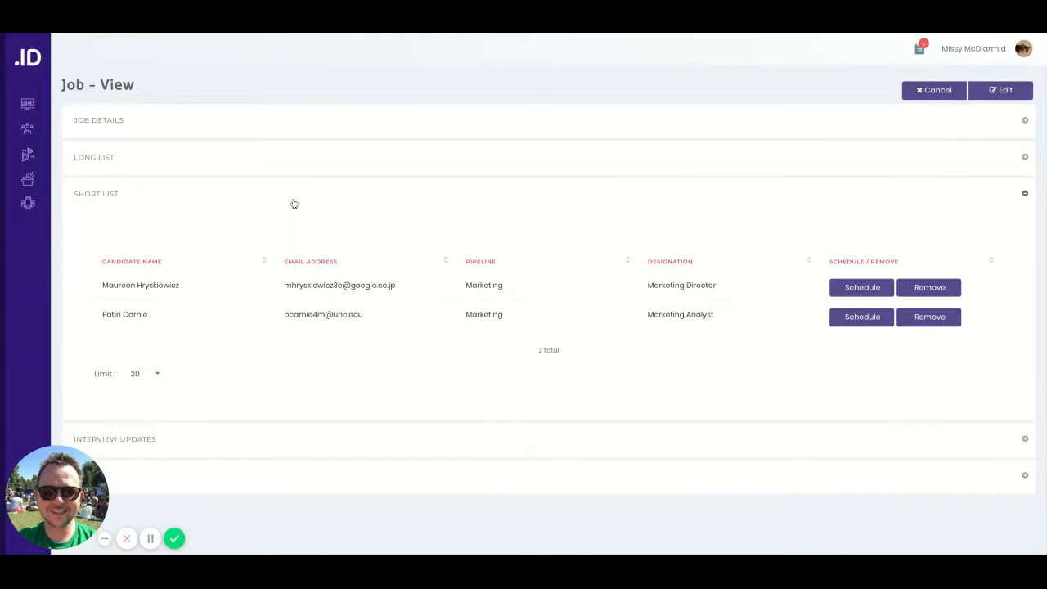
{"action": "left_click", "coordinate": [881, 289]}
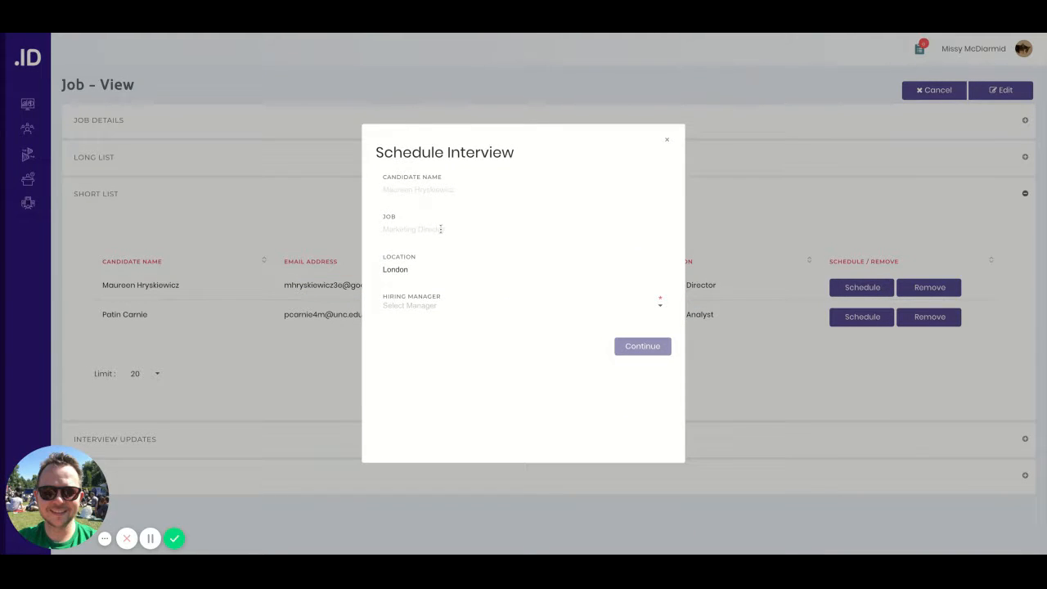
{"action": "left_click", "coordinate": [432, 310]}
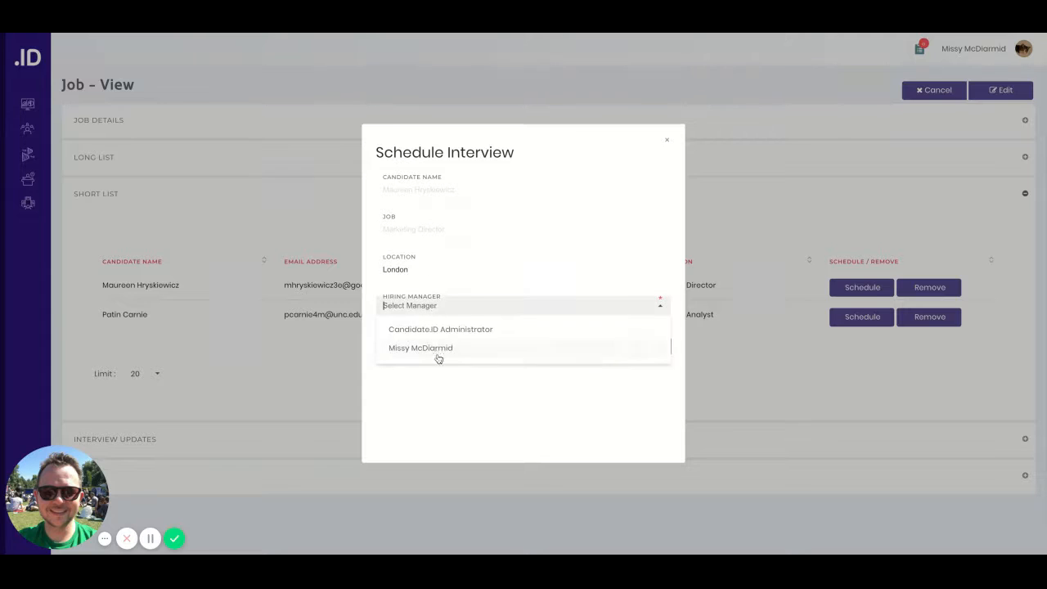
{"action": "left_click", "coordinate": [436, 352]}
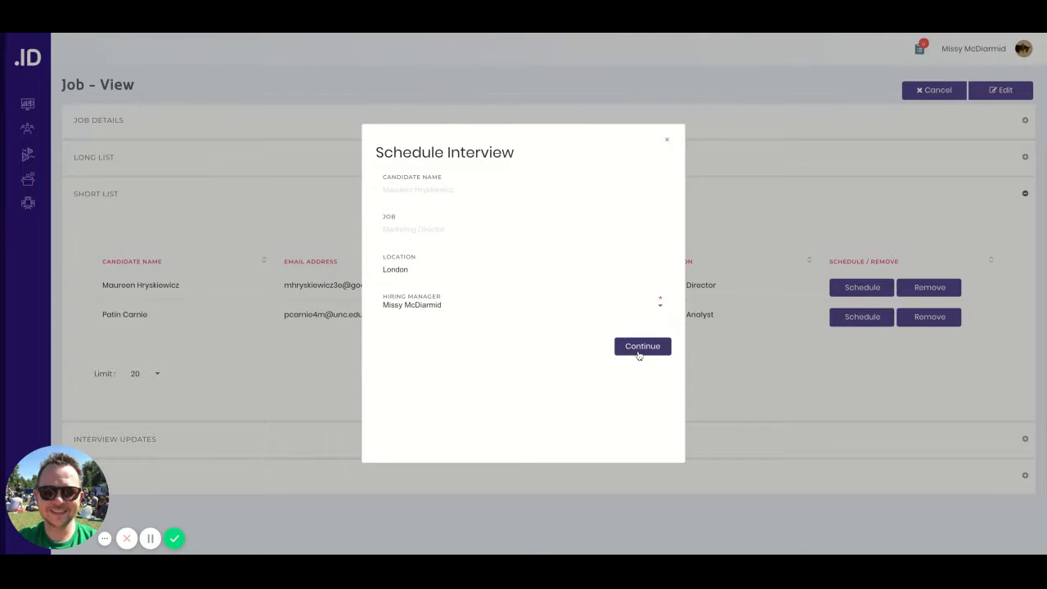
{"action": "left_click", "coordinate": [639, 352]}
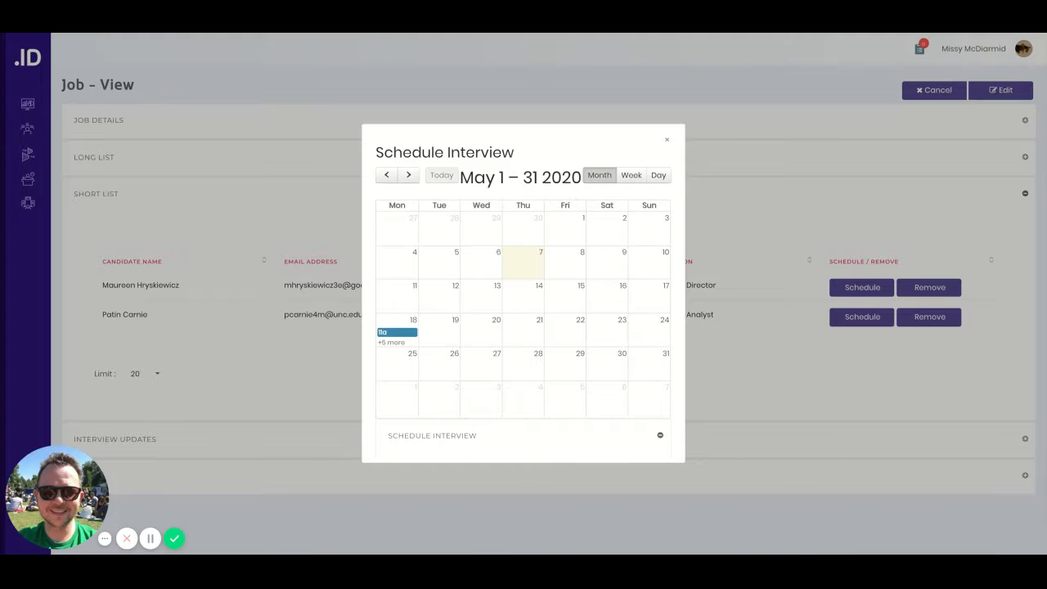
Step: Title the Marketing Director's interview "Interview 1" and set its start to 18 May 2020 at 11:00 AM
{"action": "left_click", "coordinate": [452, 328]}
{"action": "scroll", "coordinate": [452, 328], "scroll_direction": "down", "scroll_amount": 2}
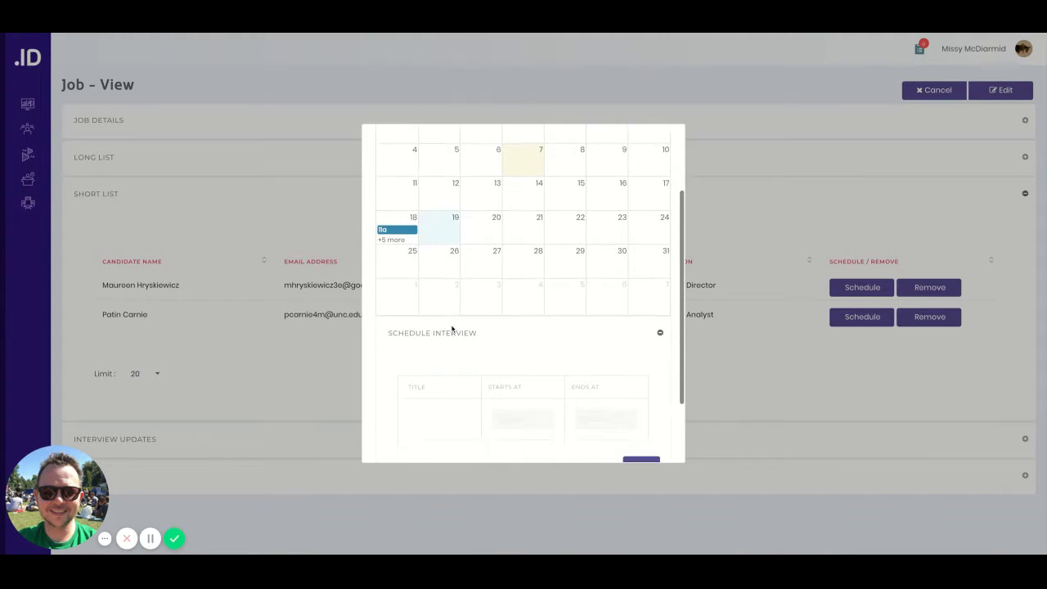
{"action": "scroll", "coordinate": [452, 328], "scroll_direction": "down", "scroll_amount": 2}
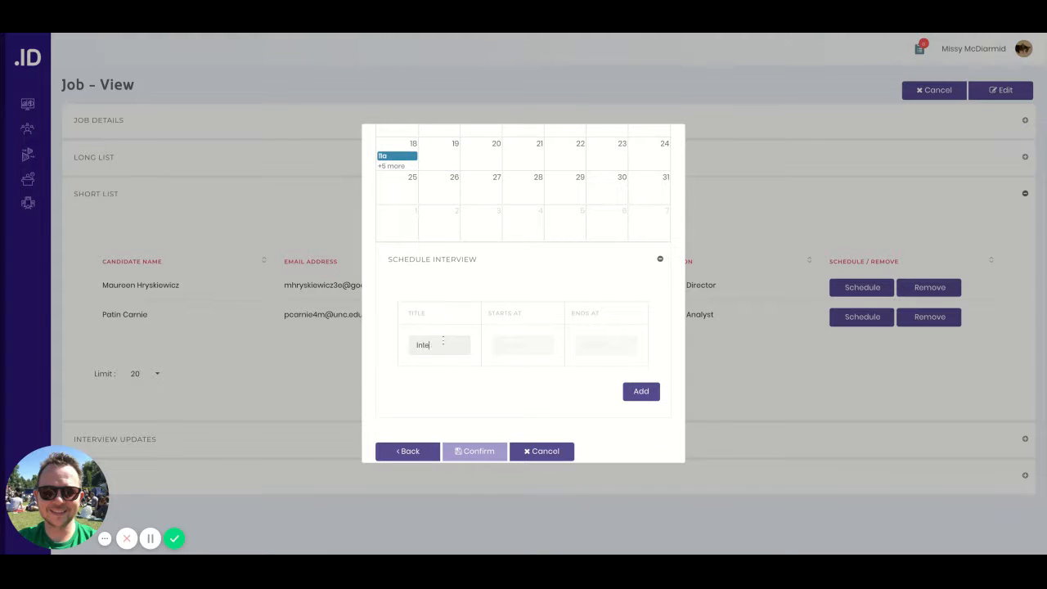
{"action": "type", "text": "rview 1"}
{"action": "left_click", "coordinate": [518, 345]}
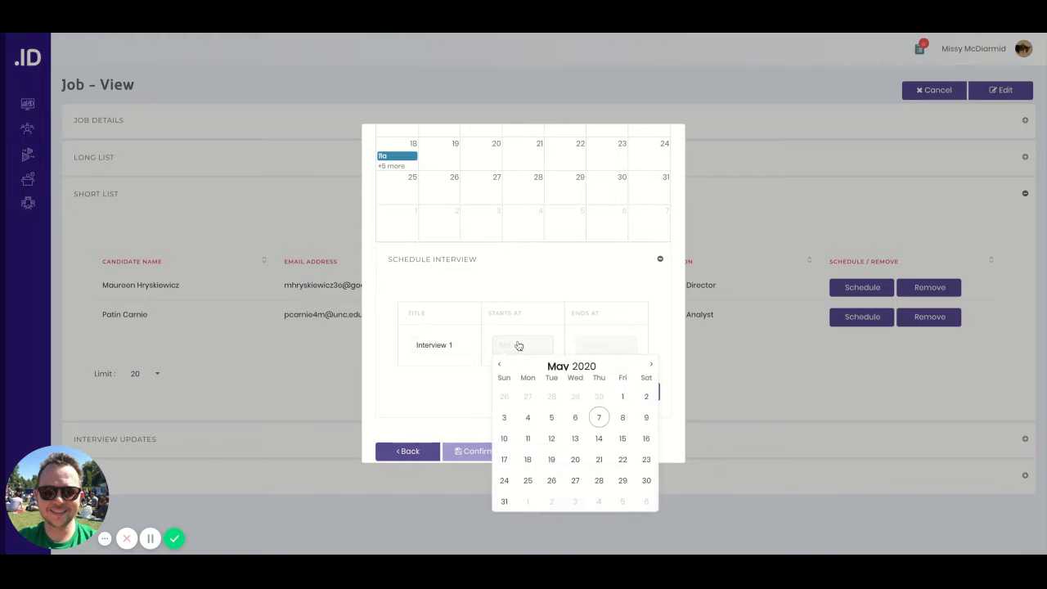
{"action": "left_click", "coordinate": [527, 460]}
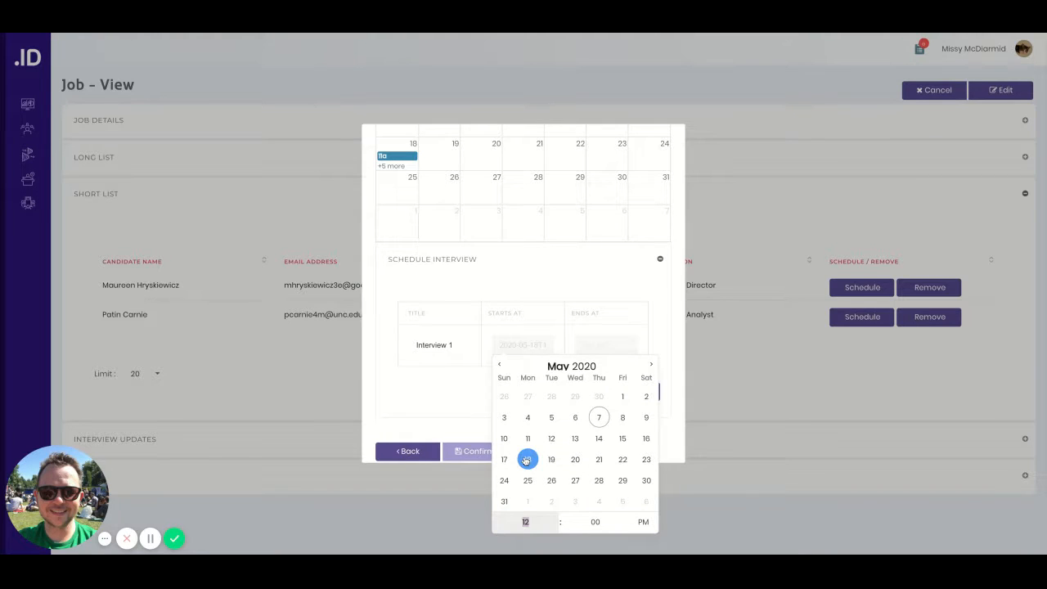
{"action": "type", "text": "11"}
Step: Set the Marketing Director's interview end to 18 May 2020 at 12:00 PM, add it to the calendar and confirm the schedule
{"action": "left_click", "coordinate": [596, 348]}
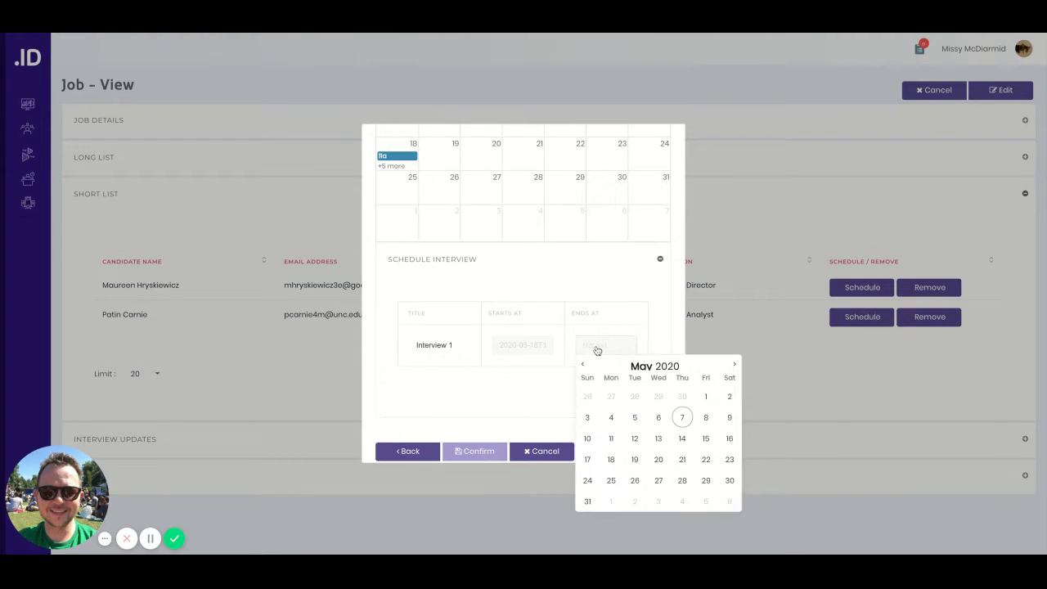
{"action": "left_click", "coordinate": [616, 462]}
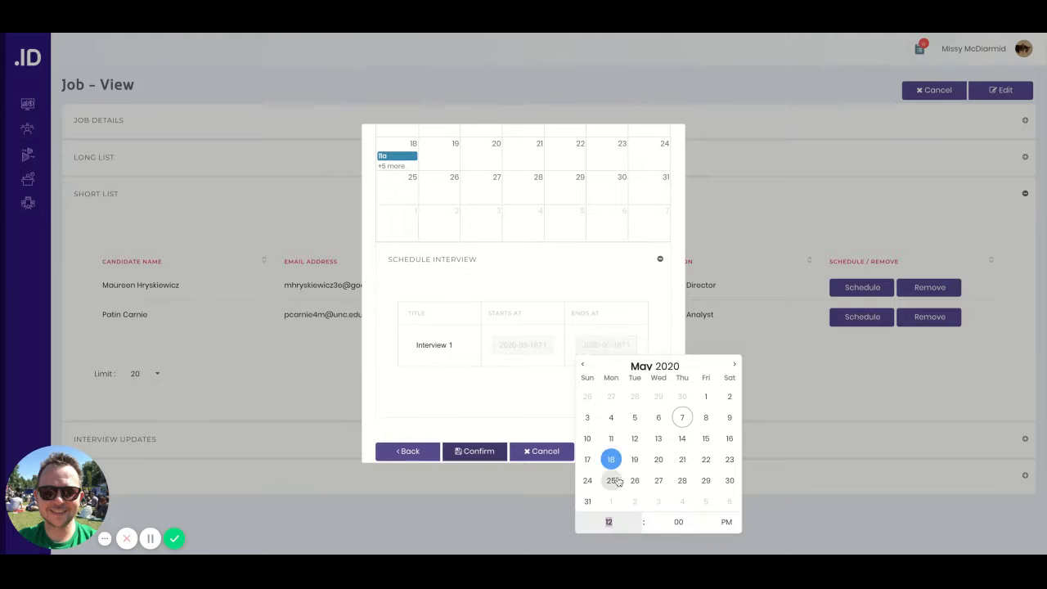
{"action": "left_click", "coordinate": [478, 398]}
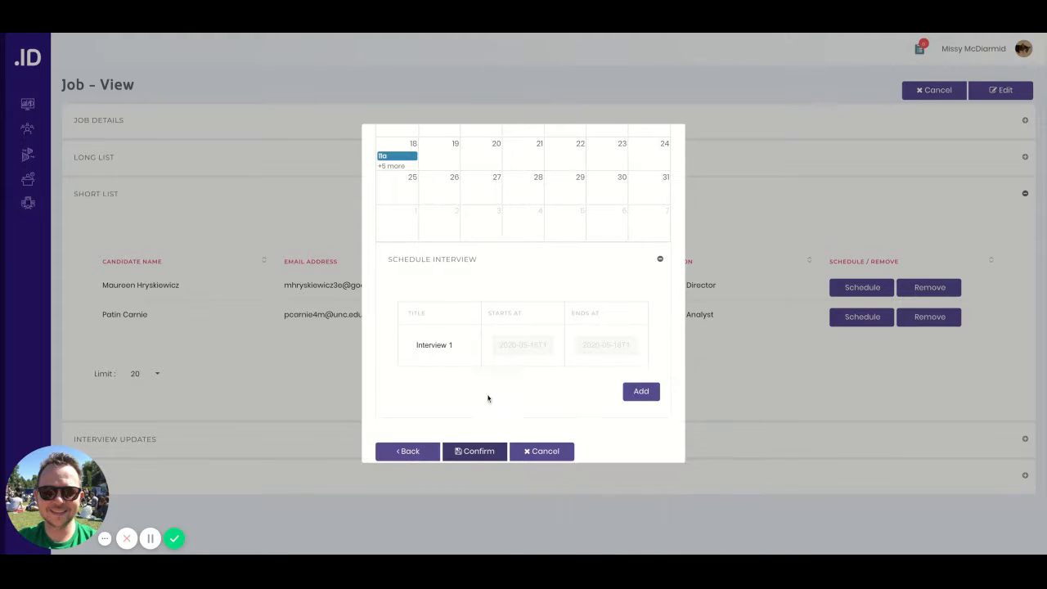
{"action": "left_click", "coordinate": [646, 393]}
{"action": "scroll", "coordinate": [479, 395], "scroll_direction": "down", "scroll_amount": 1}
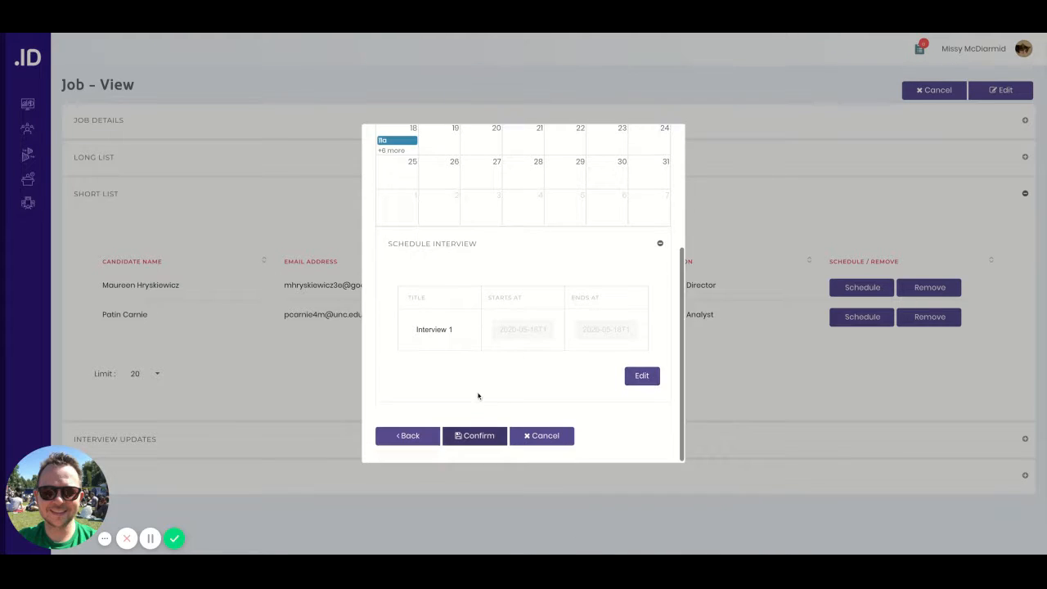
{"action": "left_click", "coordinate": [476, 435]}
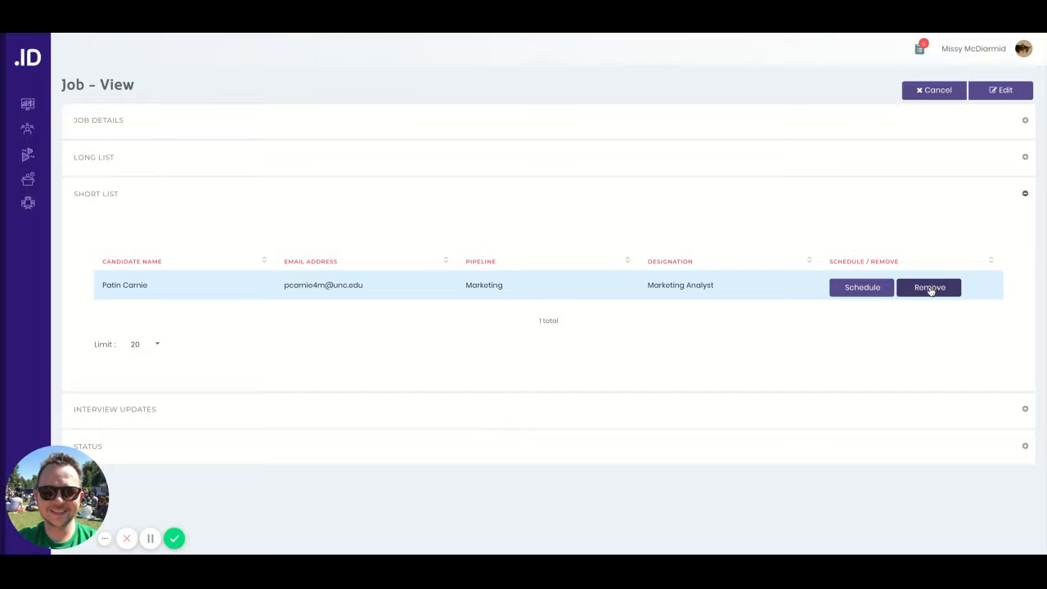
Step: Remove the remaining Marketing Analyst from the job's short list
{"action": "left_click", "coordinate": [931, 291]}
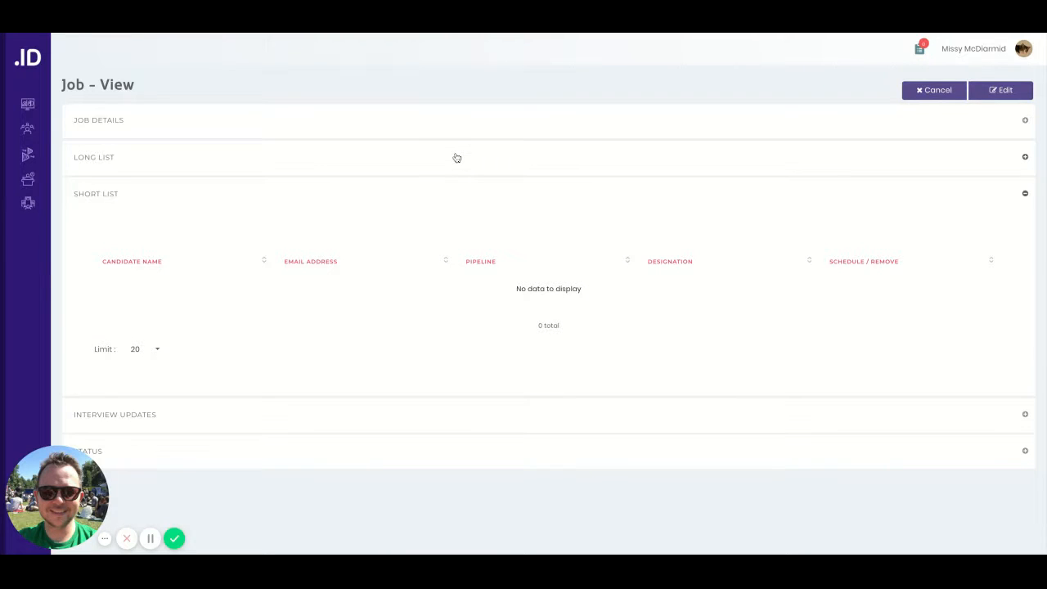
{"action": "scroll", "coordinate": [457, 158], "scroll_direction": "down", "scroll_amount": 3}
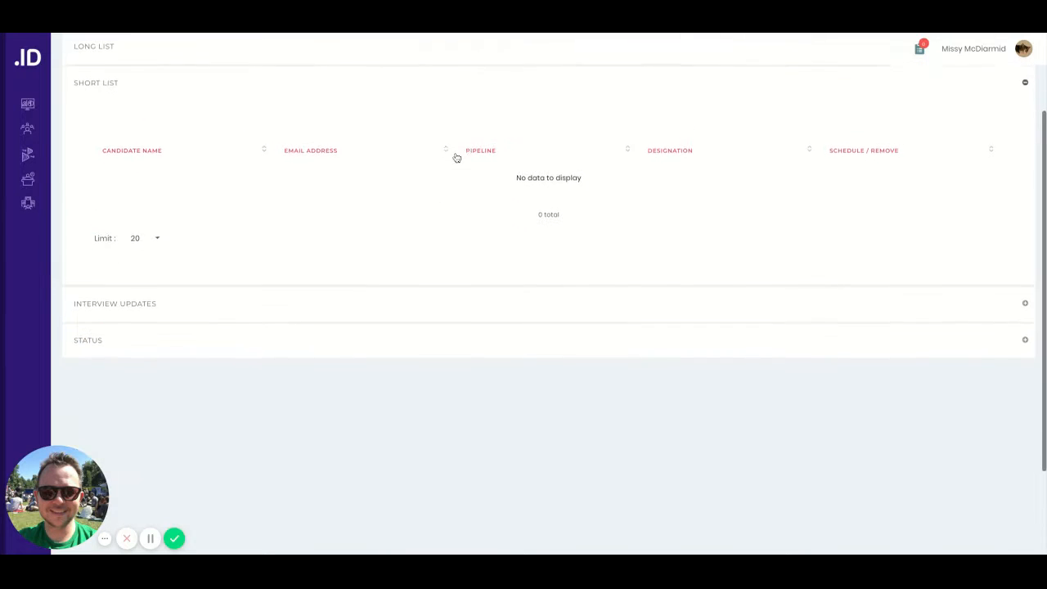
{"action": "left_click", "coordinate": [105, 299]}
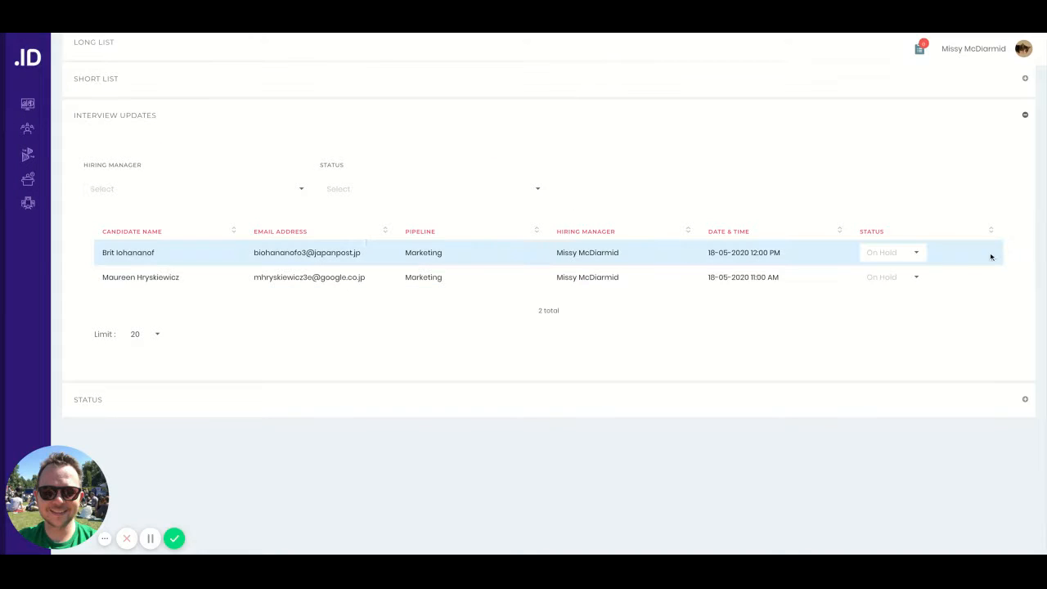
{"action": "left_click", "coordinate": [891, 255]}
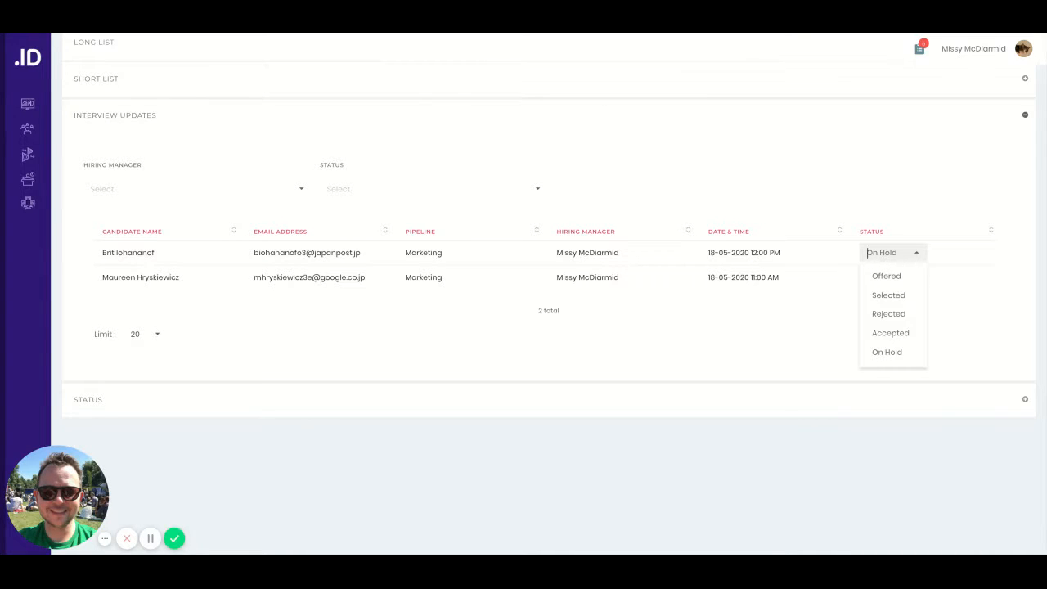
{"action": "left_click", "coordinate": [888, 315]}
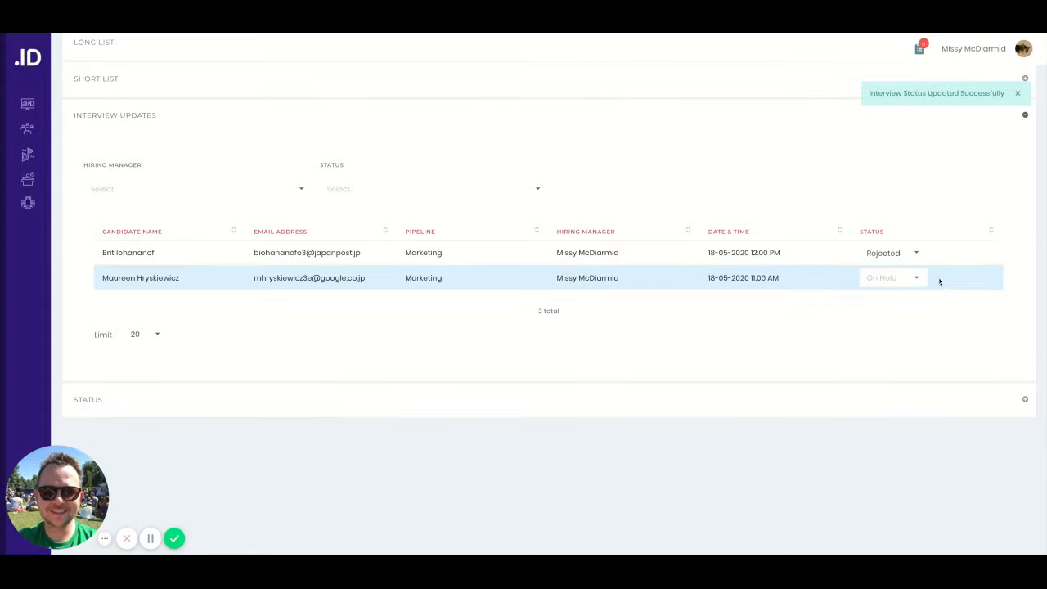
{"action": "left_click", "coordinate": [898, 279]}
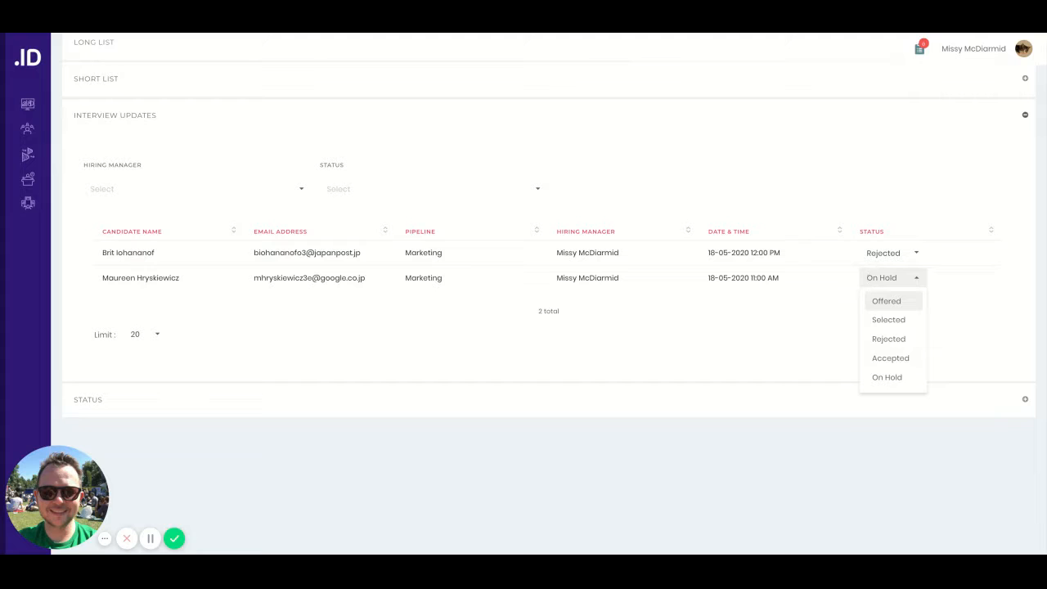
{"action": "left_click", "coordinate": [887, 301]}
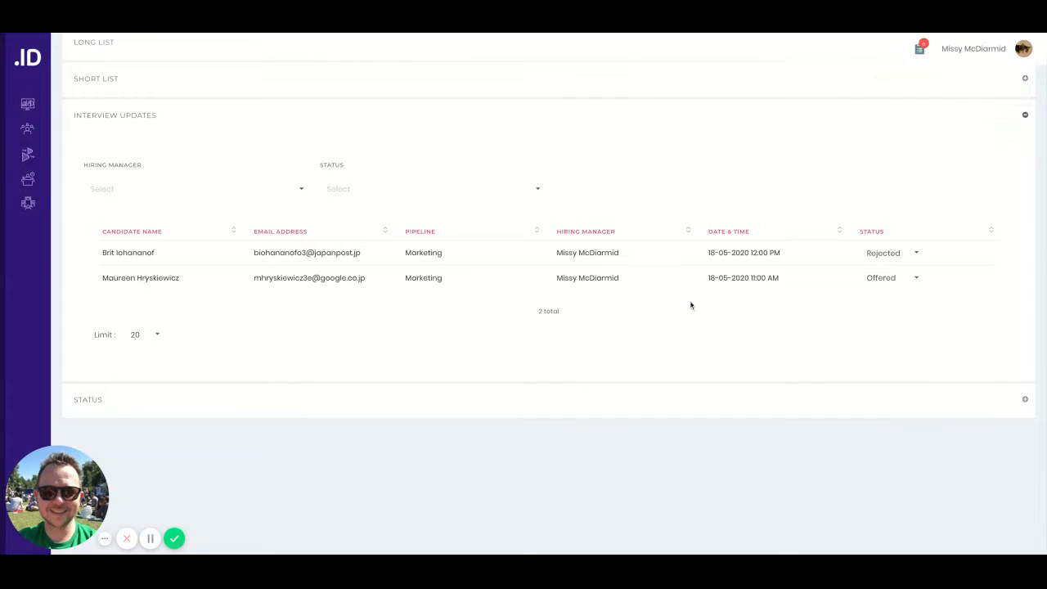
{"action": "left_click", "coordinate": [904, 279]}
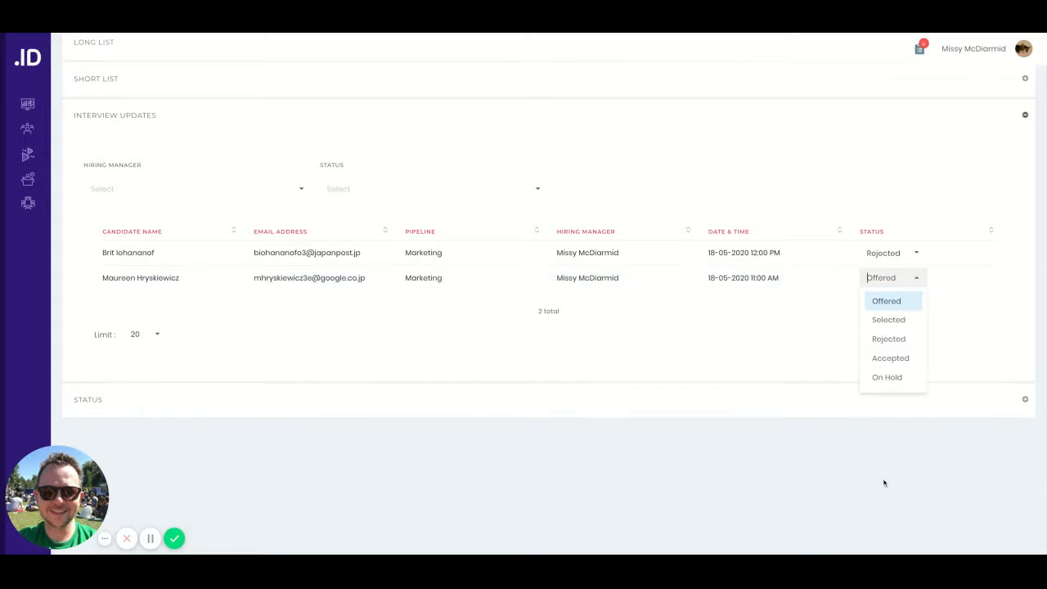
{"action": "left_click", "coordinate": [883, 357]}
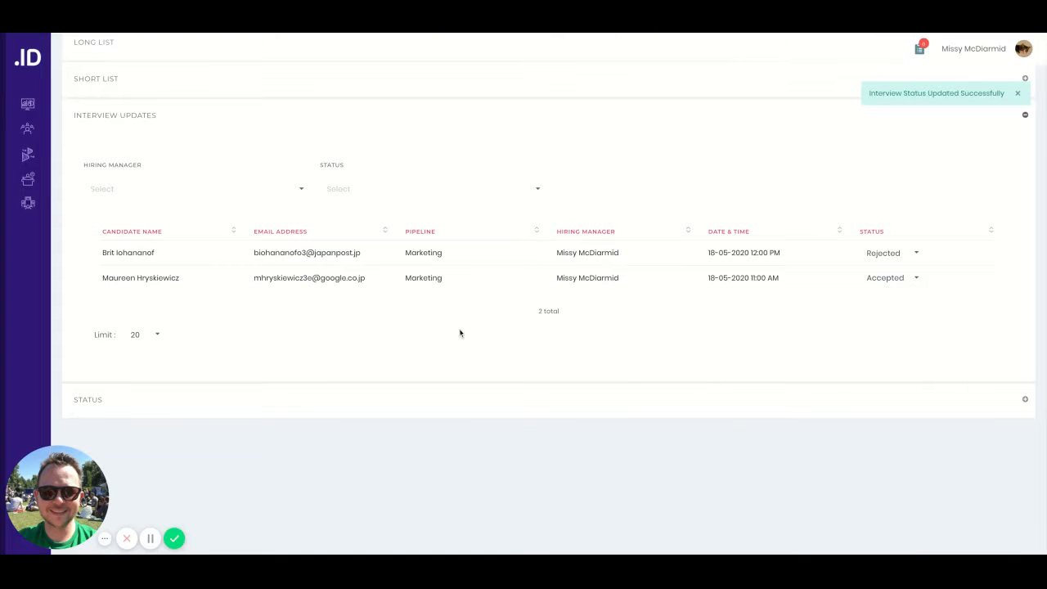
Step: Filter the interview updates by the Offered status, by Rejected, and by the second hiring manager listed
{"action": "left_click", "coordinate": [419, 190]}
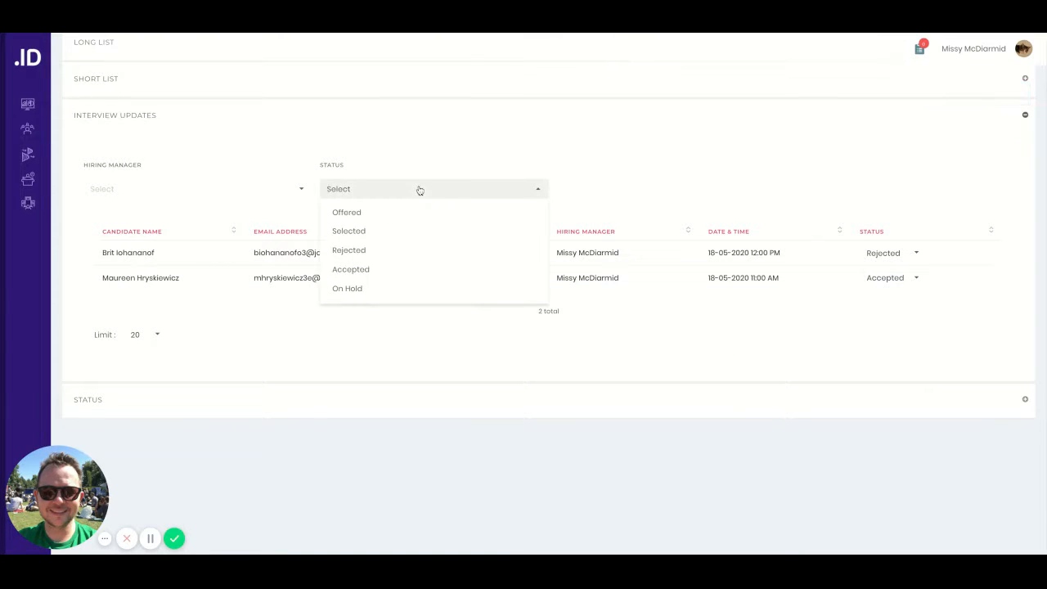
{"action": "left_click", "coordinate": [372, 222]}
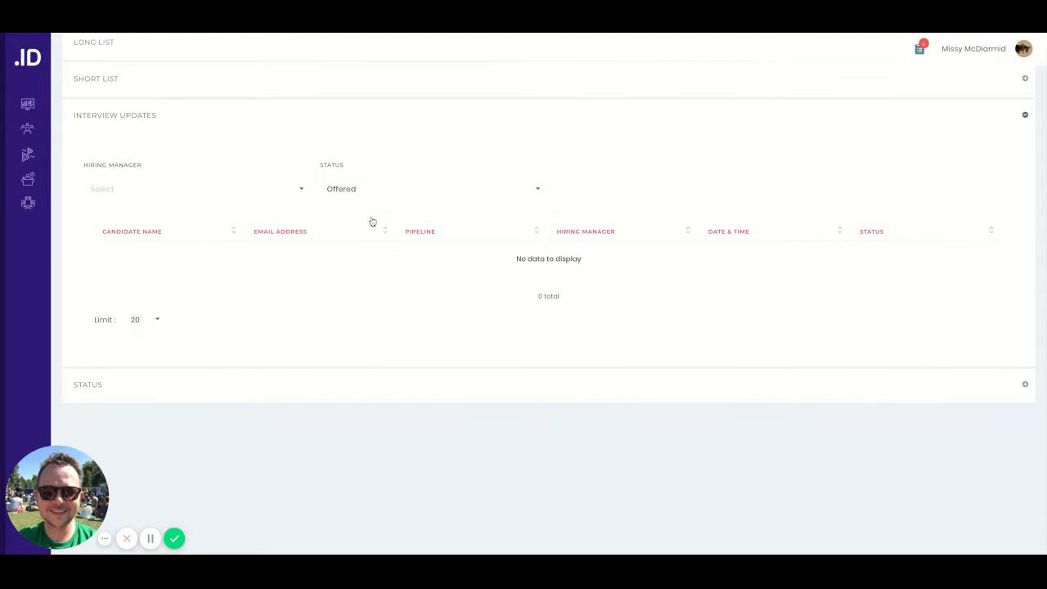
{"action": "left_click", "coordinate": [381, 188]}
{"action": "left_click", "coordinate": [372, 224]}
{"action": "left_click", "coordinate": [377, 194]}
{"action": "left_click", "coordinate": [375, 250]}
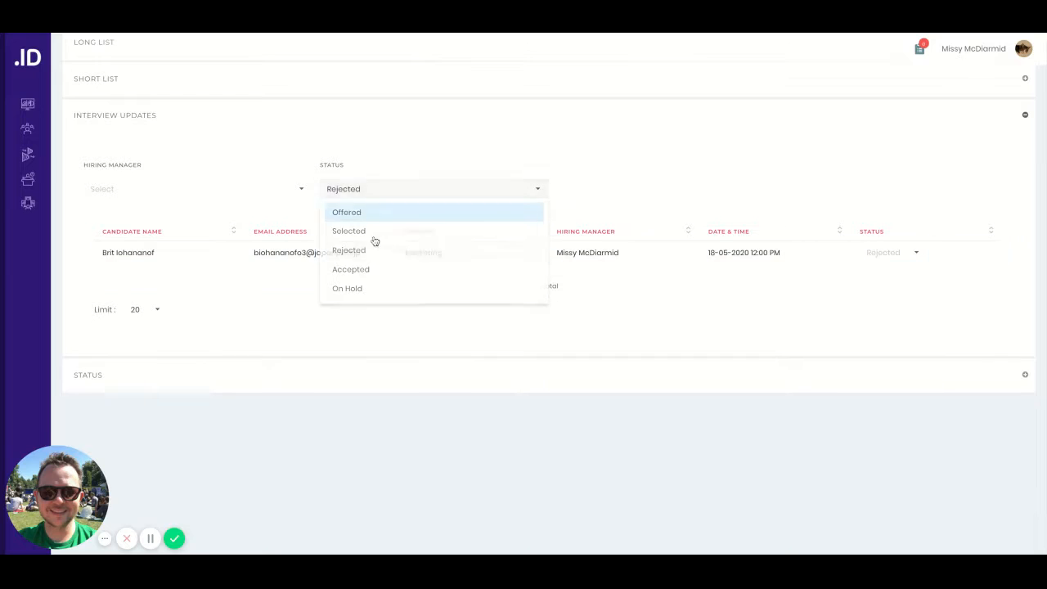
{"action": "left_click", "coordinate": [191, 190]}
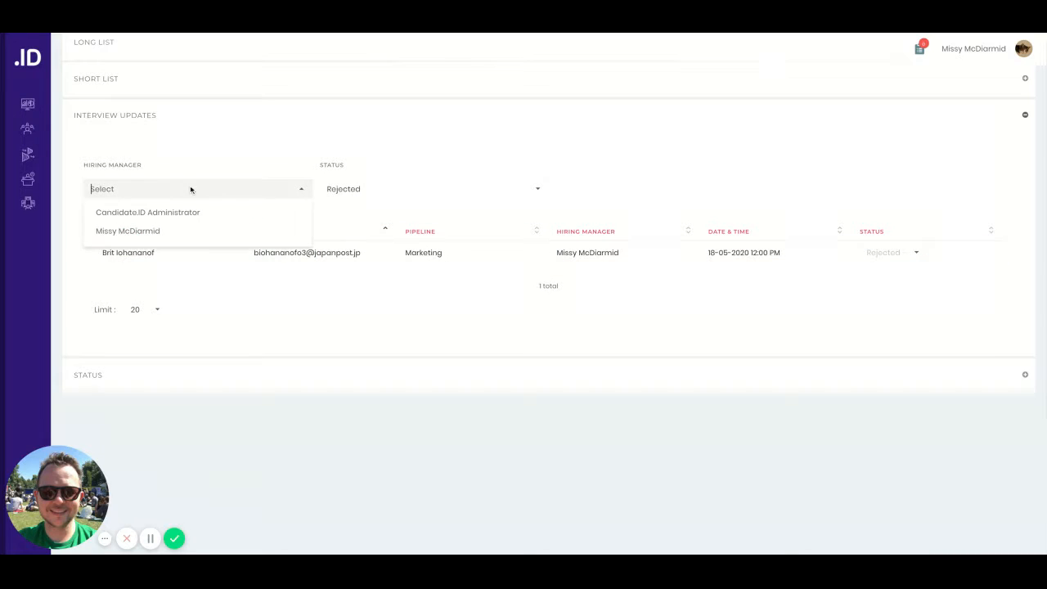
{"action": "left_click", "coordinate": [180, 231]}
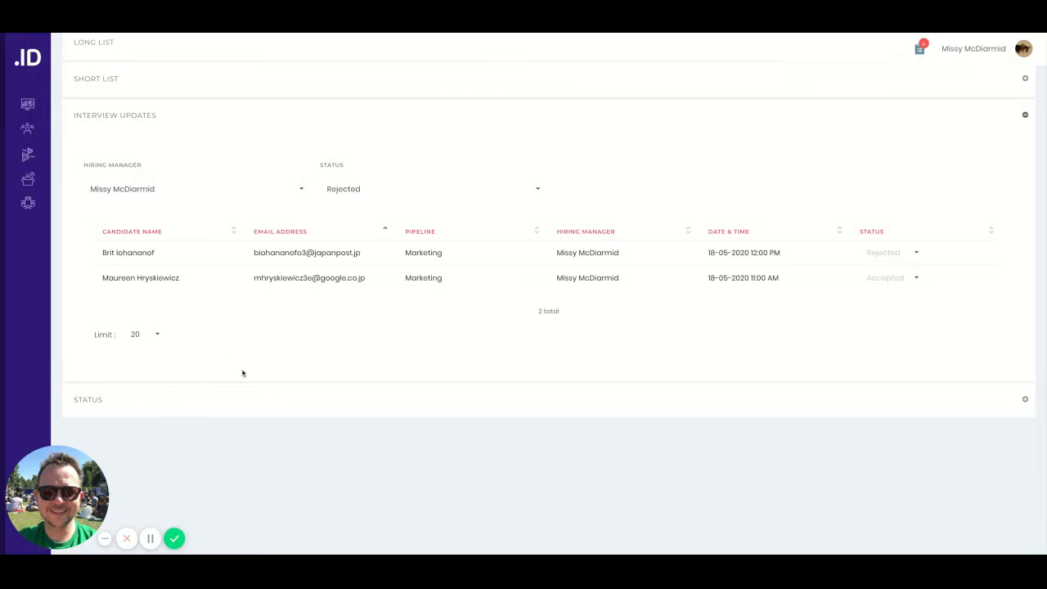
Step: Review the job's status section with the progress of each interview outcome, and collapse it
{"action": "left_click", "coordinate": [273, 397]}
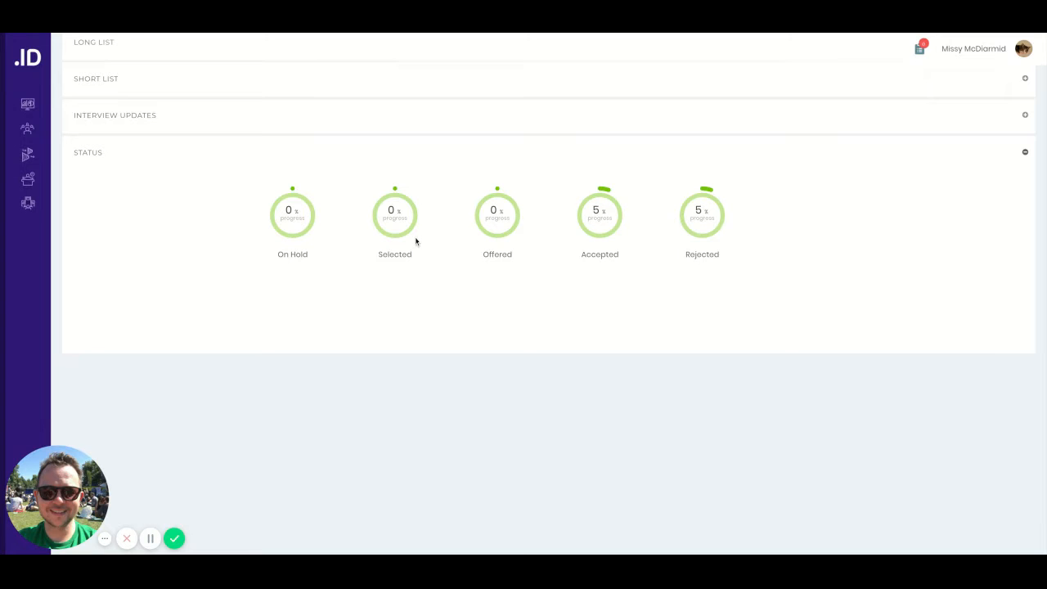
{"action": "scroll", "coordinate": [915, 242], "scroll_direction": "up", "scroll_amount": 2}
{"action": "scroll", "coordinate": [1014, 253], "scroll_direction": "up", "scroll_amount": 1}
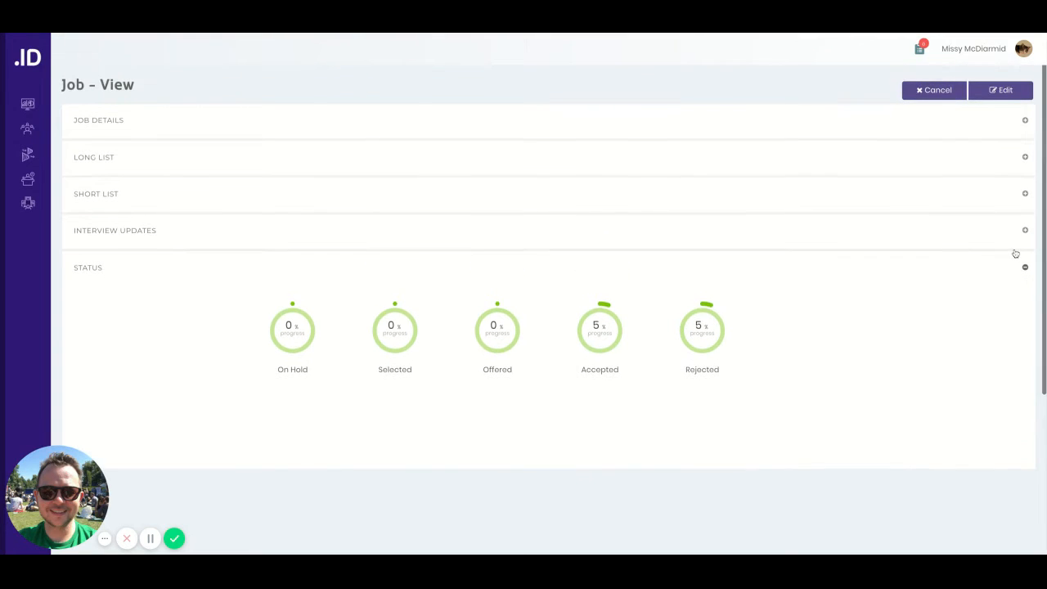
{"action": "left_click", "coordinate": [1024, 269]}
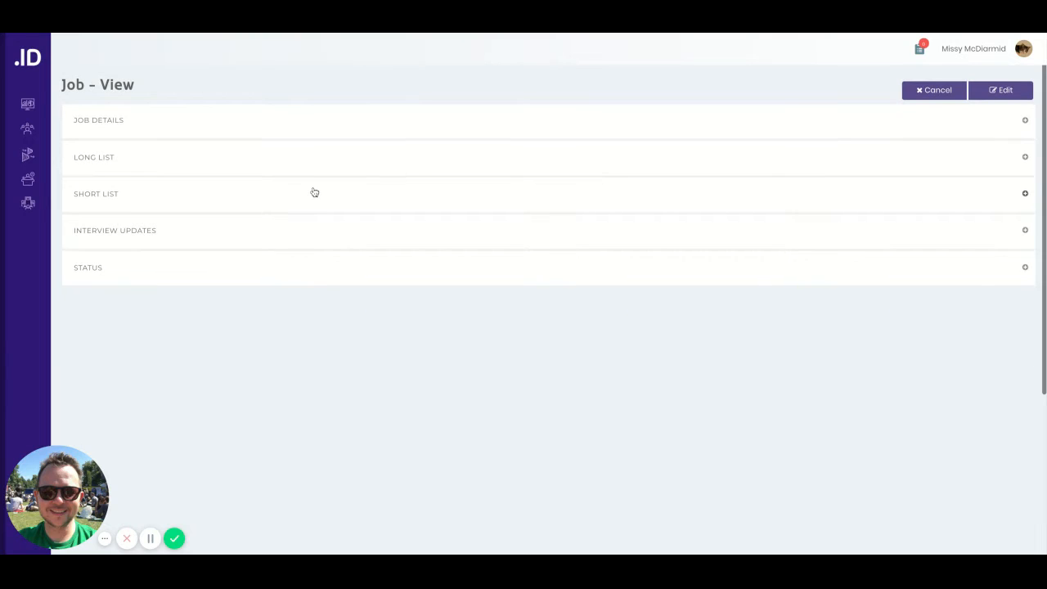